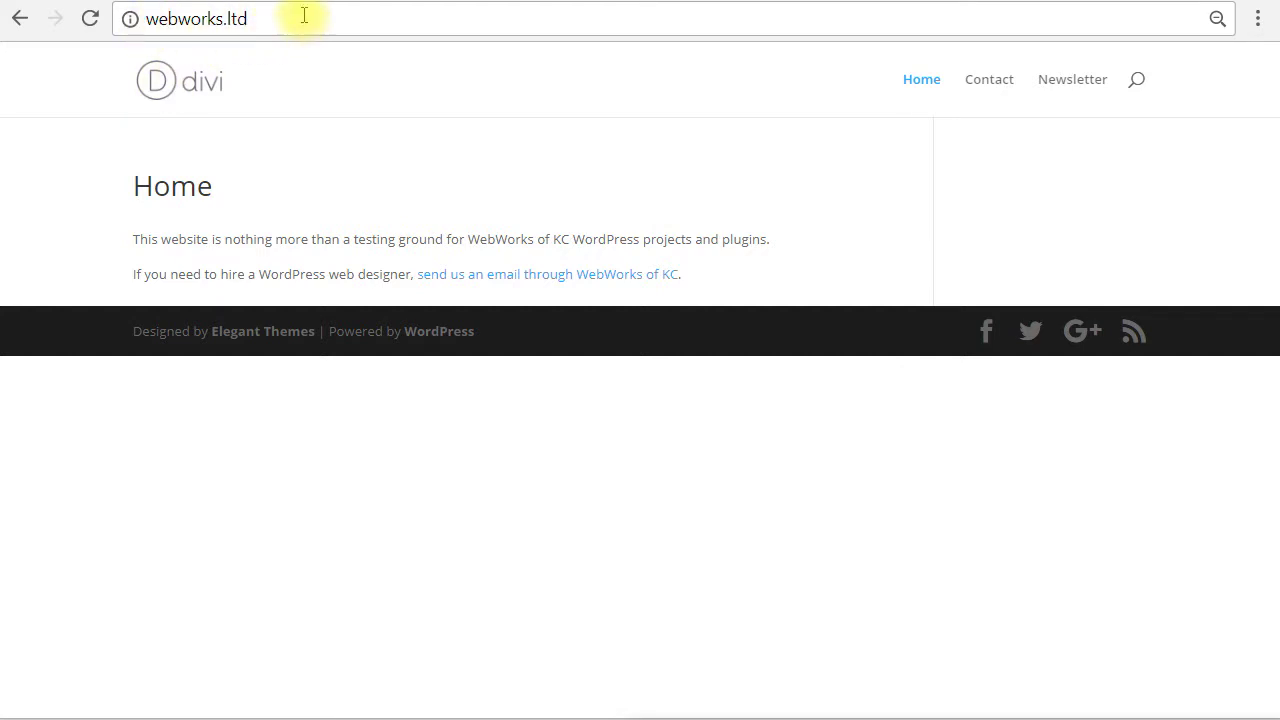
Append /wp-admin to the site address to load the admin login page.
{"action": "left_click", "coordinate": [309, 28]}
{"action": "left_click", "coordinate": [313, 21]}
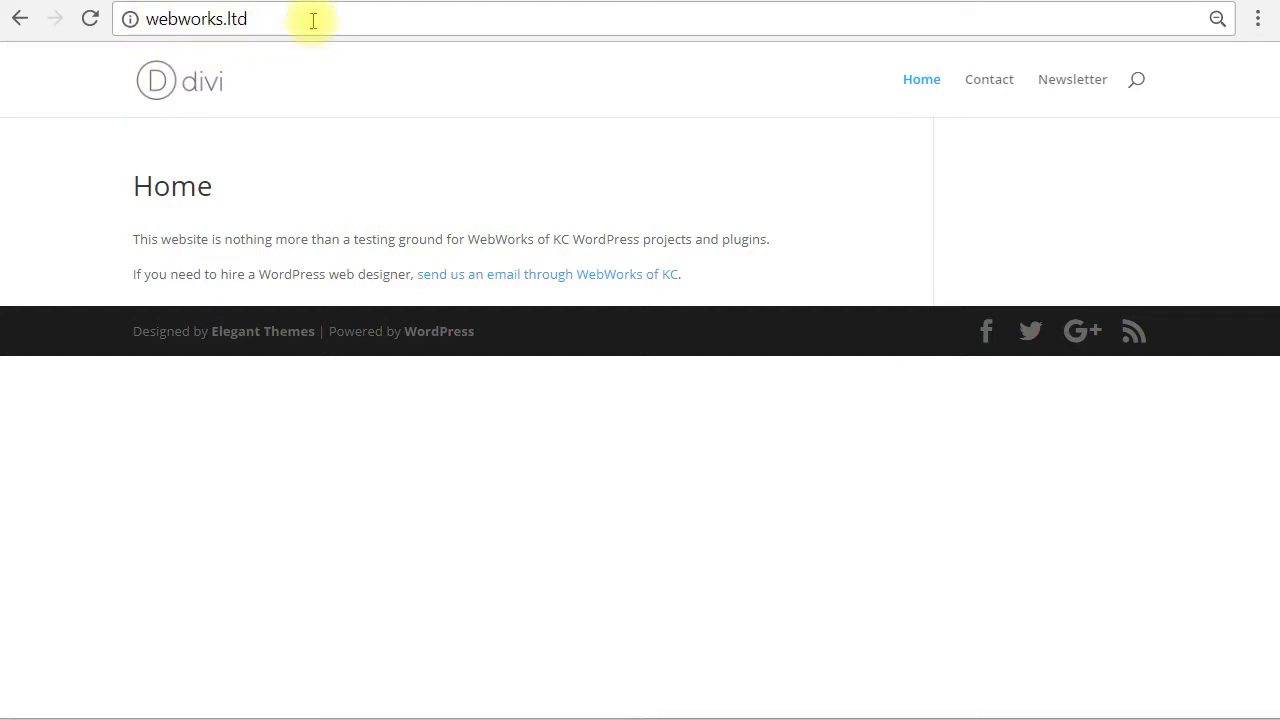
{"action": "type", "text": "/wp-admin"}
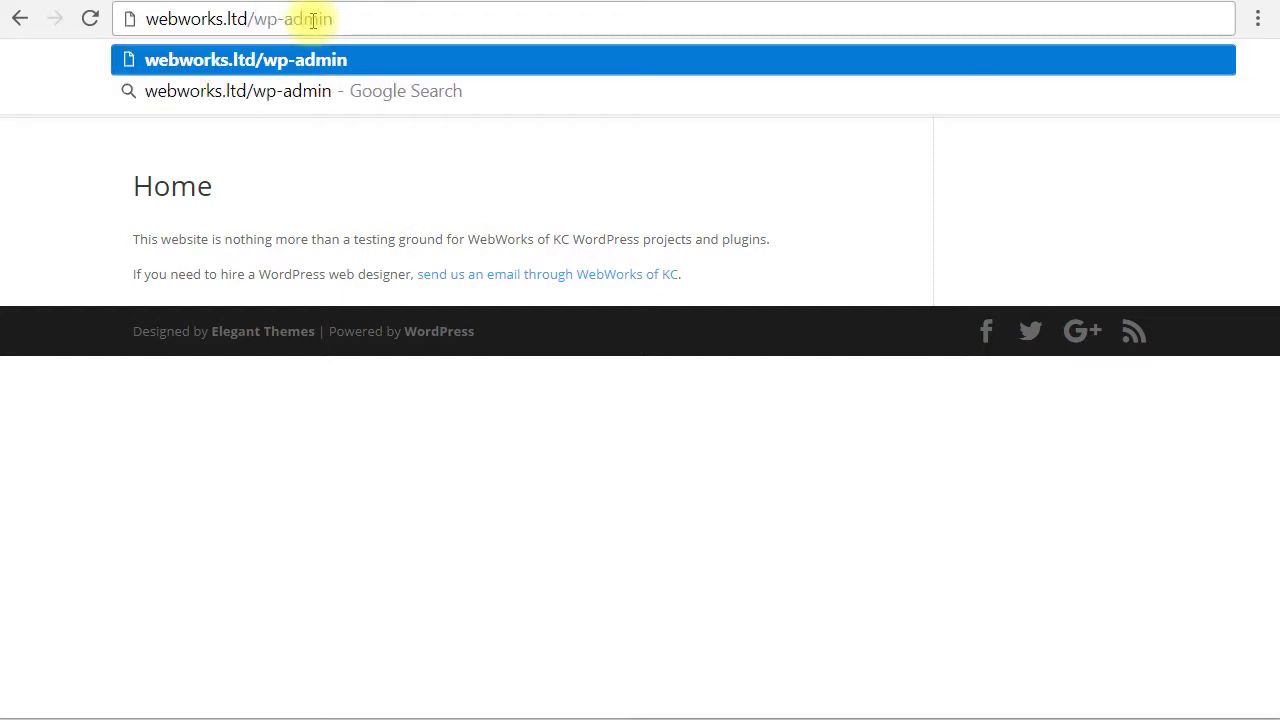
{"action": "key", "text": "Return"}
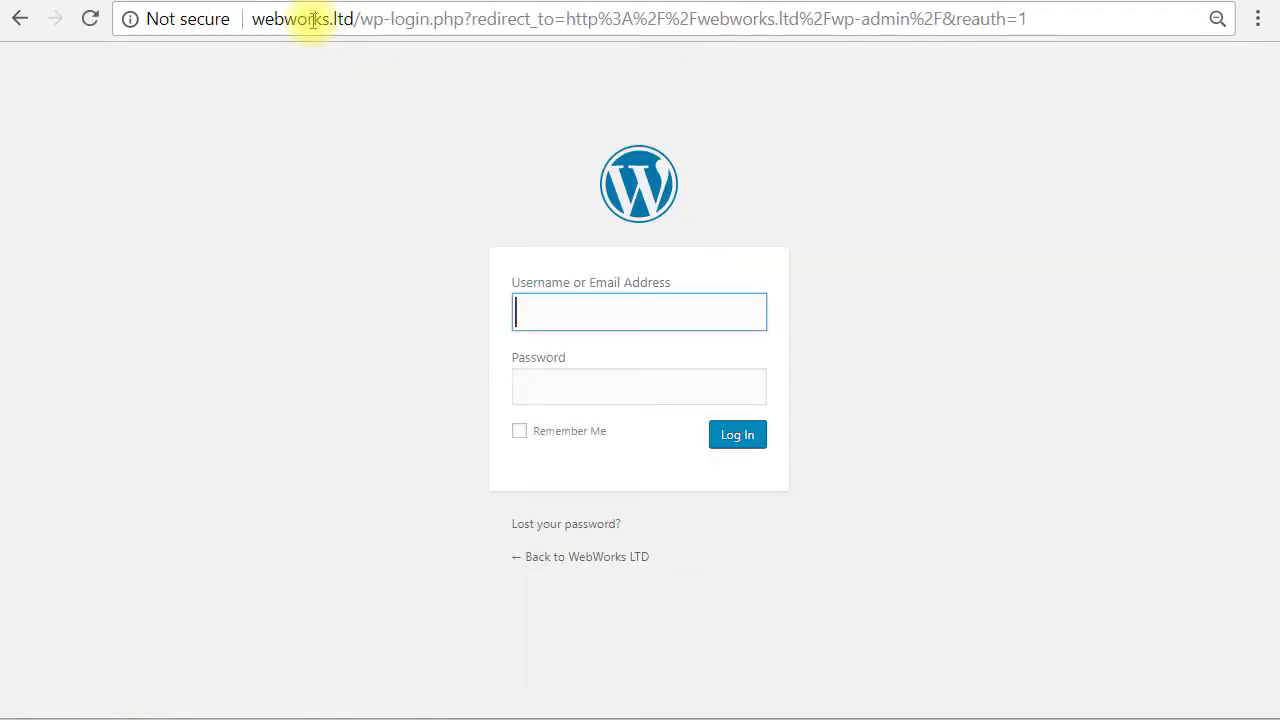
Log in with the admin username and password to reach the webworks.ltd Dashboard.
{"action": "key", "text": "Tab"}
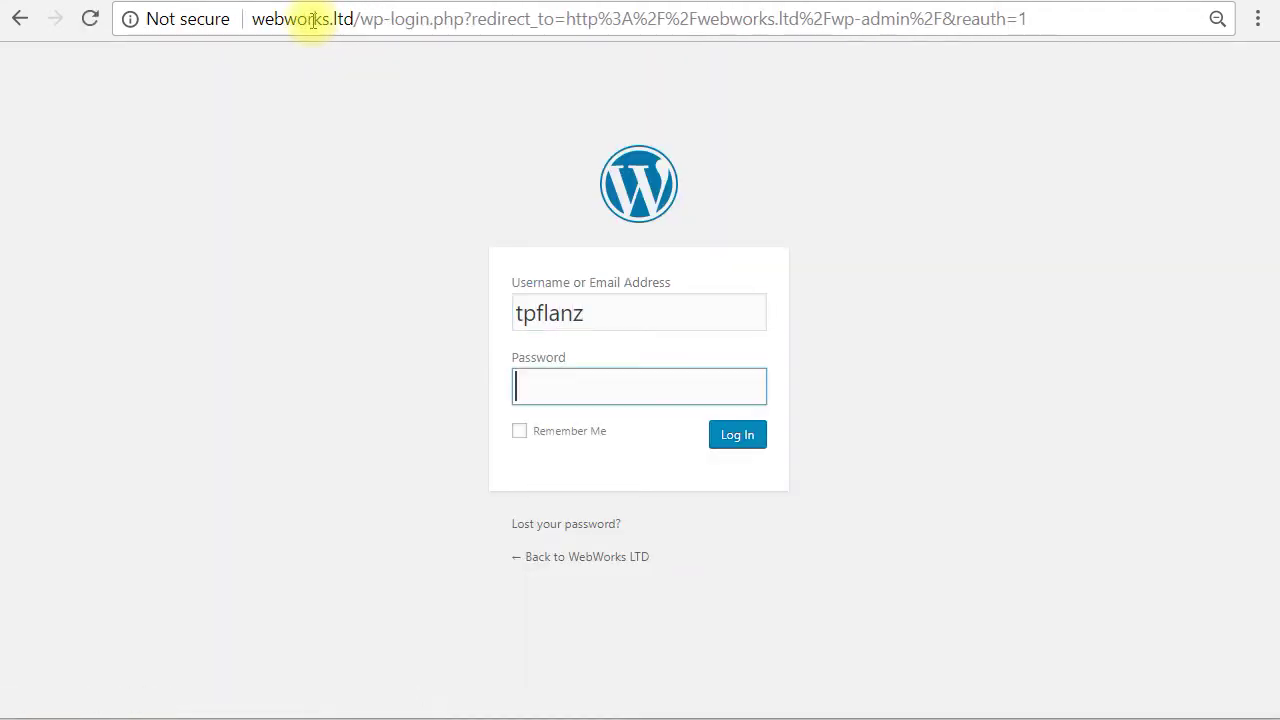
{"action": "type", "text": "•••••••••••••"}
{"action": "key", "text": "Return"}
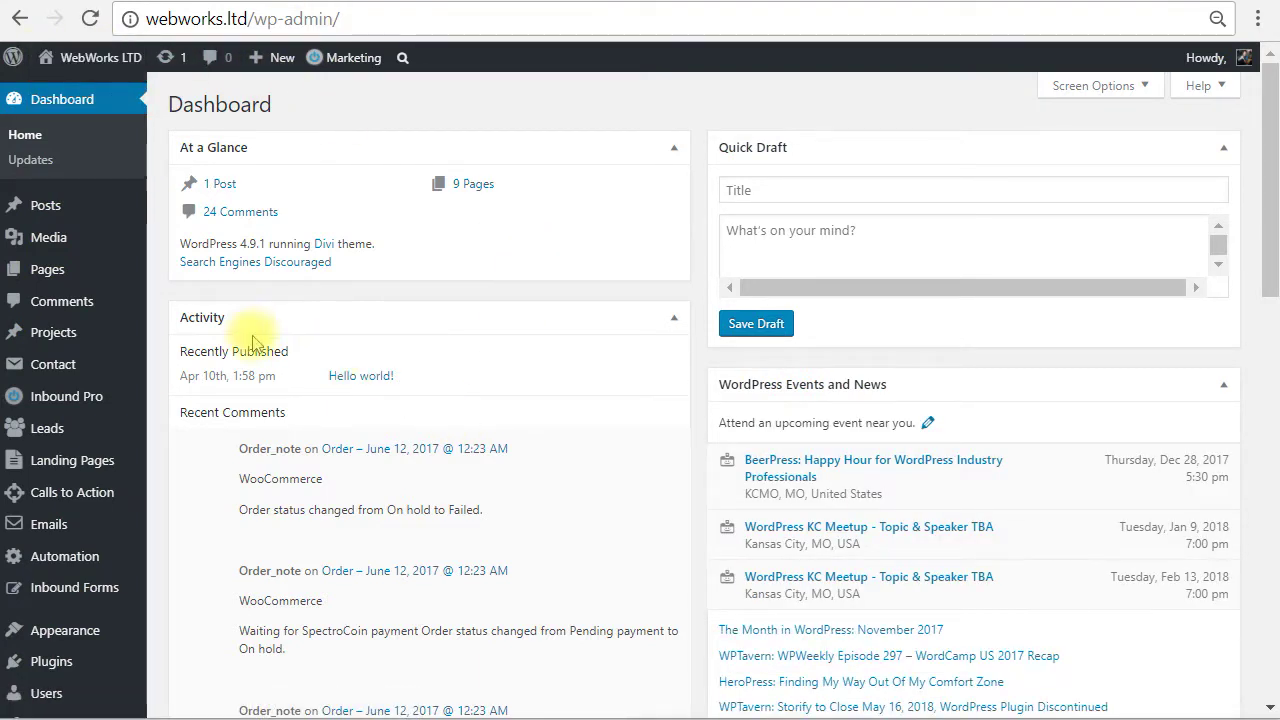
{"action": "scroll", "coordinate": [381, 425], "scroll_direction": "down", "scroll_amount": 1}
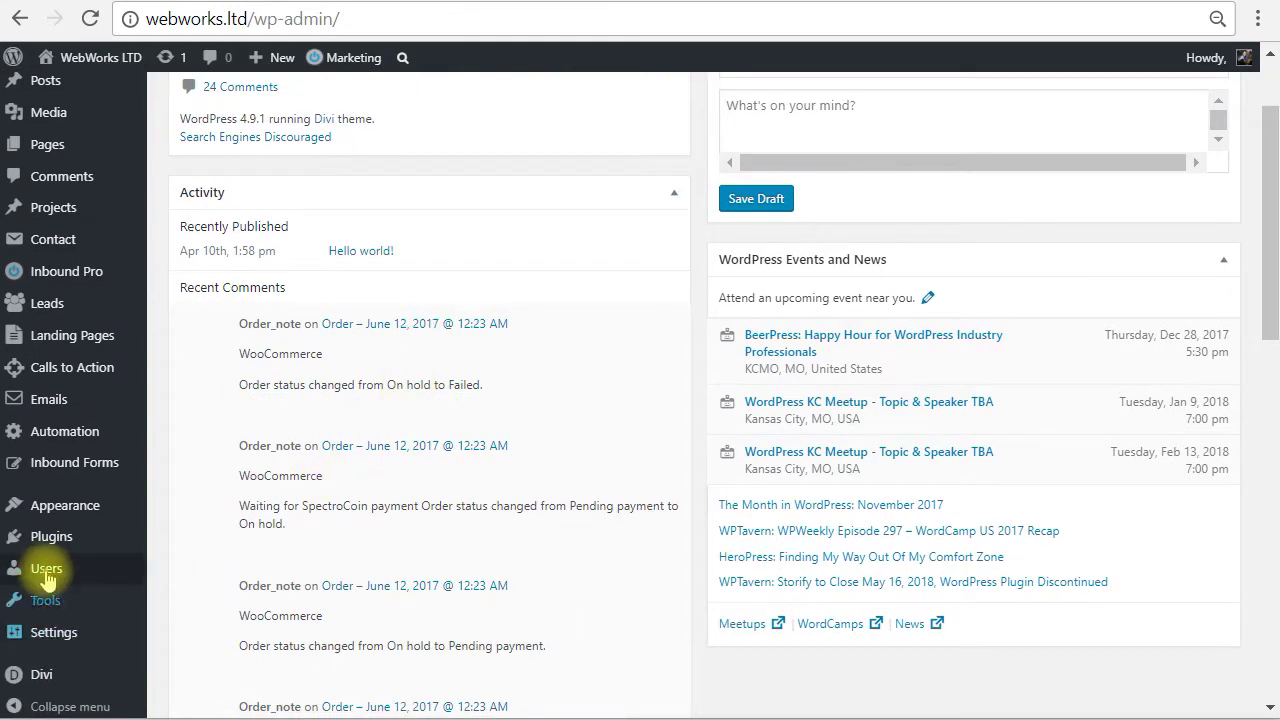
{"action": "mouse_move", "coordinate": [44, 577]}
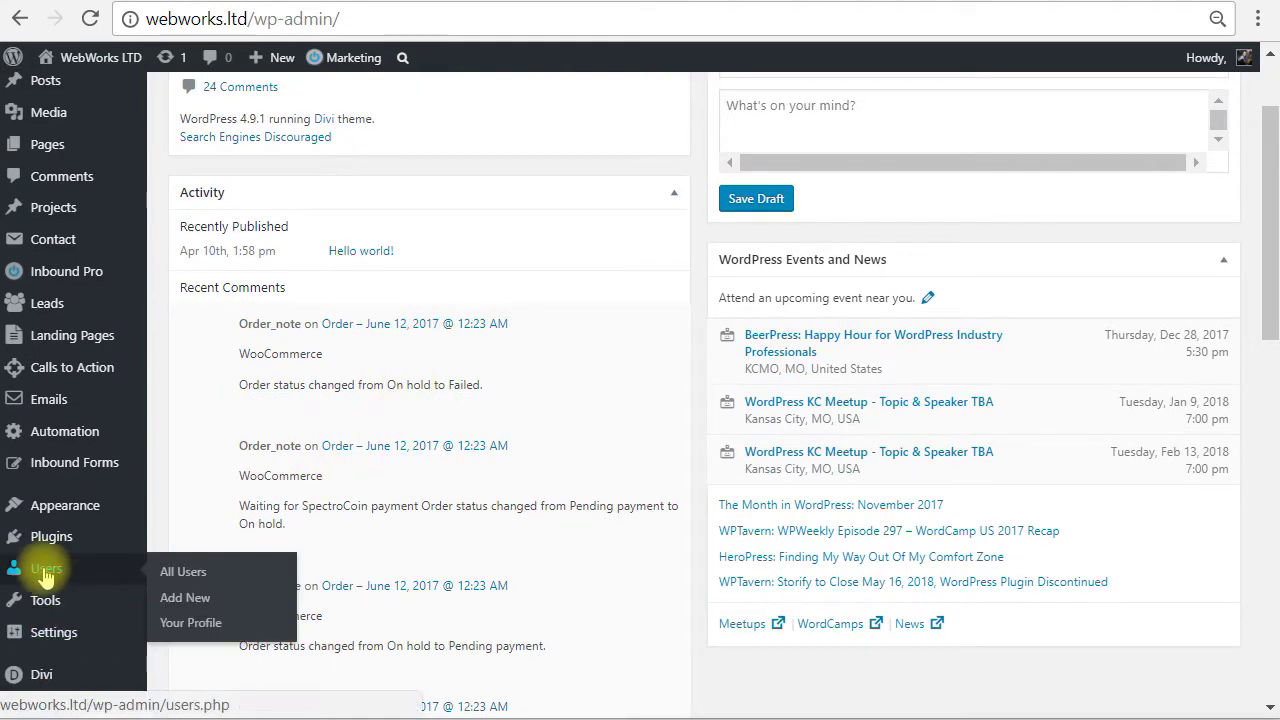
On Add New User, enter the new user's username, e-mail address, first and last name.
{"action": "left_click", "coordinate": [199, 604]}
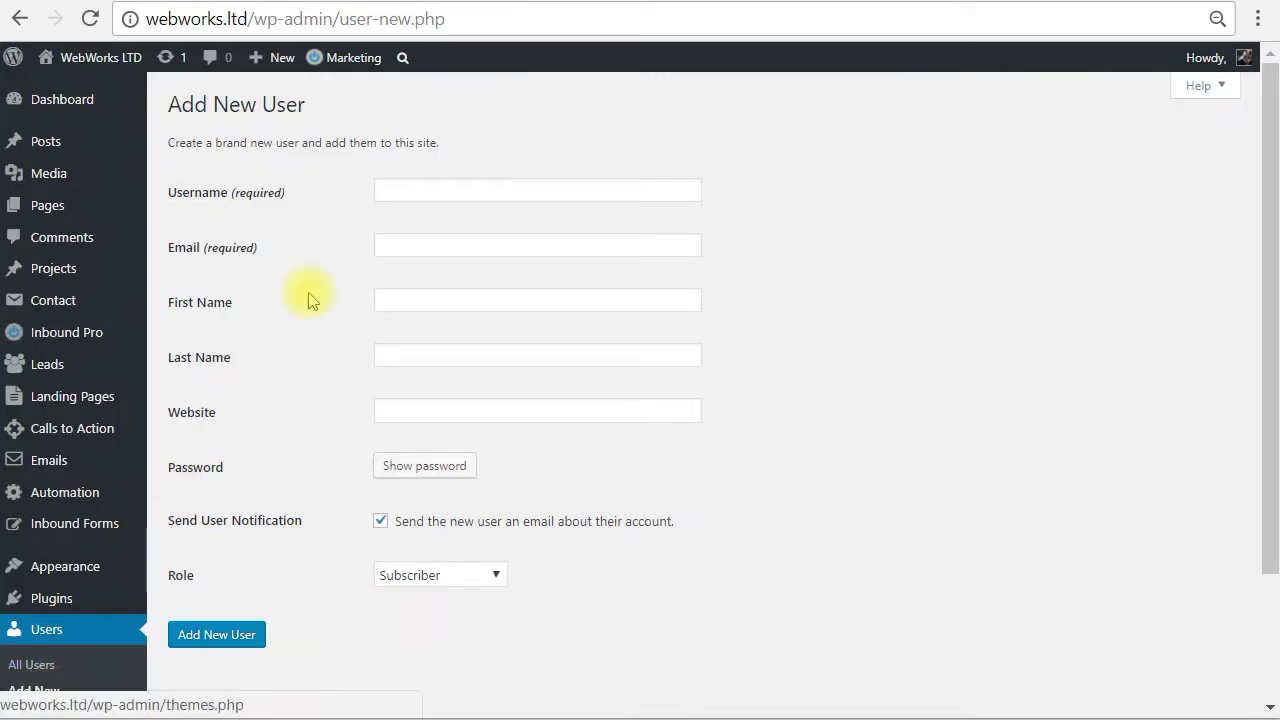
{"action": "left_click", "coordinate": [418, 191]}
{"action": "type", "text": "we"}
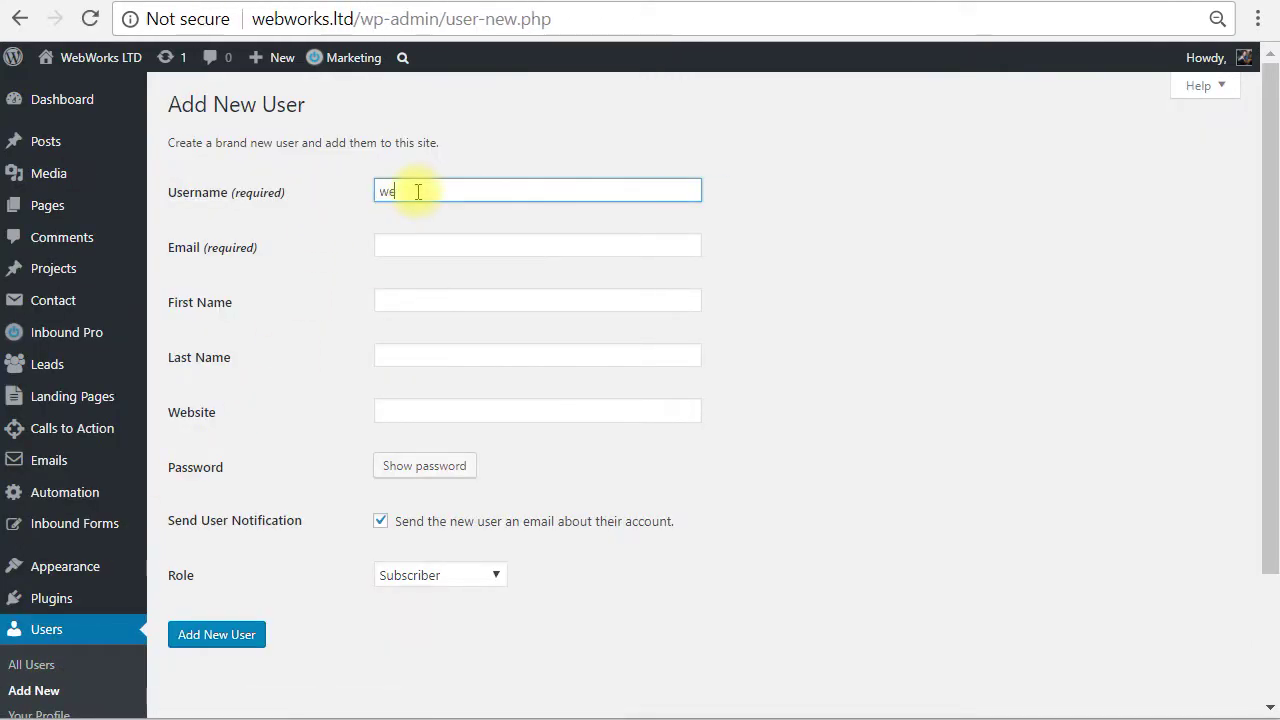
{"action": "type", "text": "bworksofkc"}
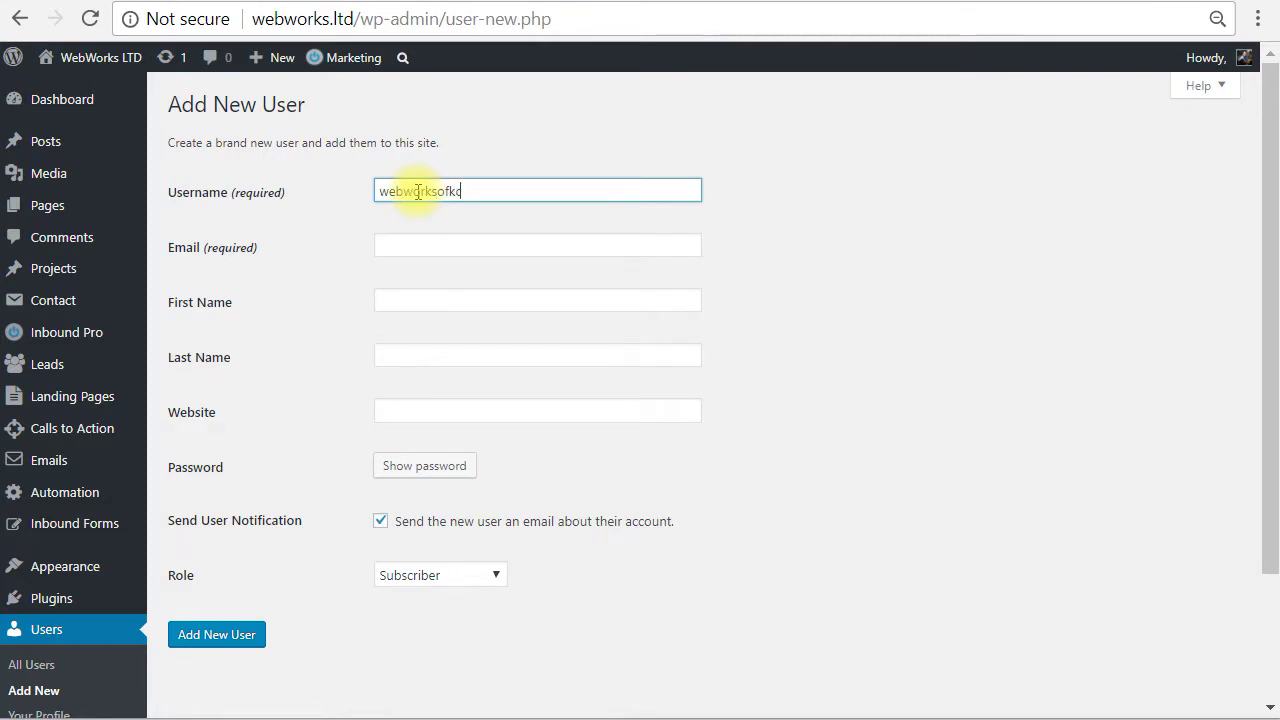
{"action": "key", "text": "Tab"}
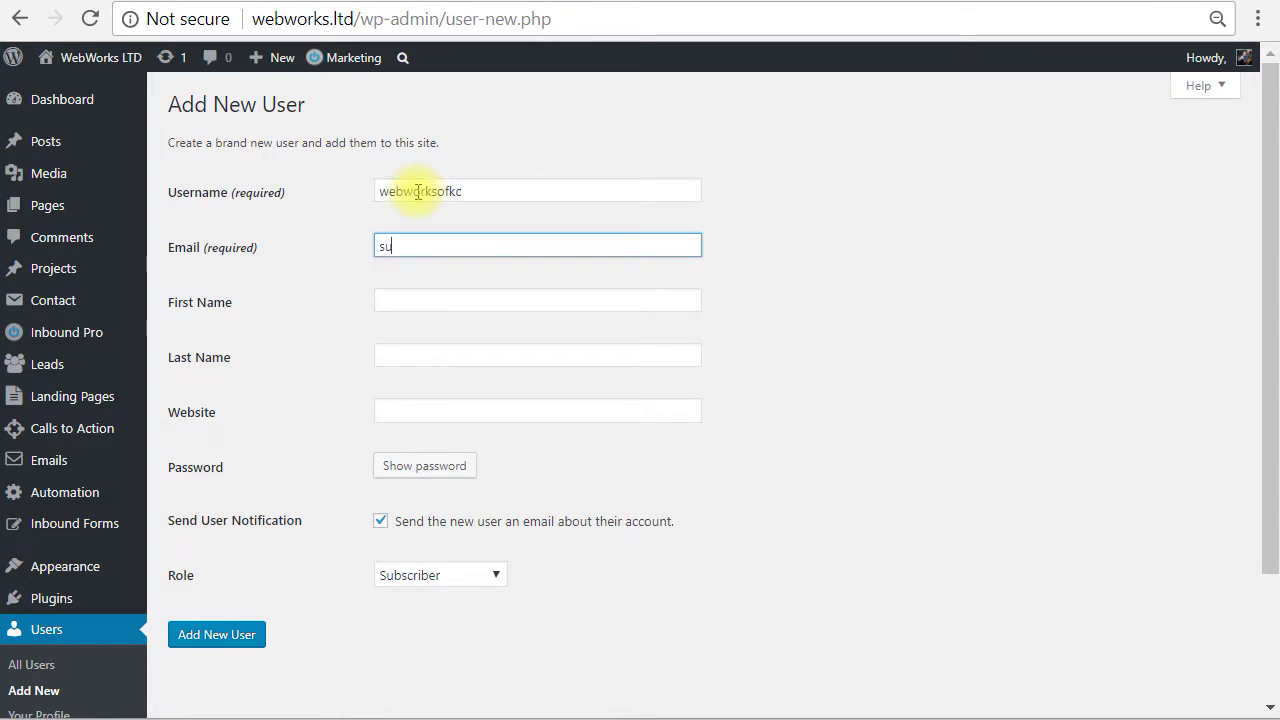
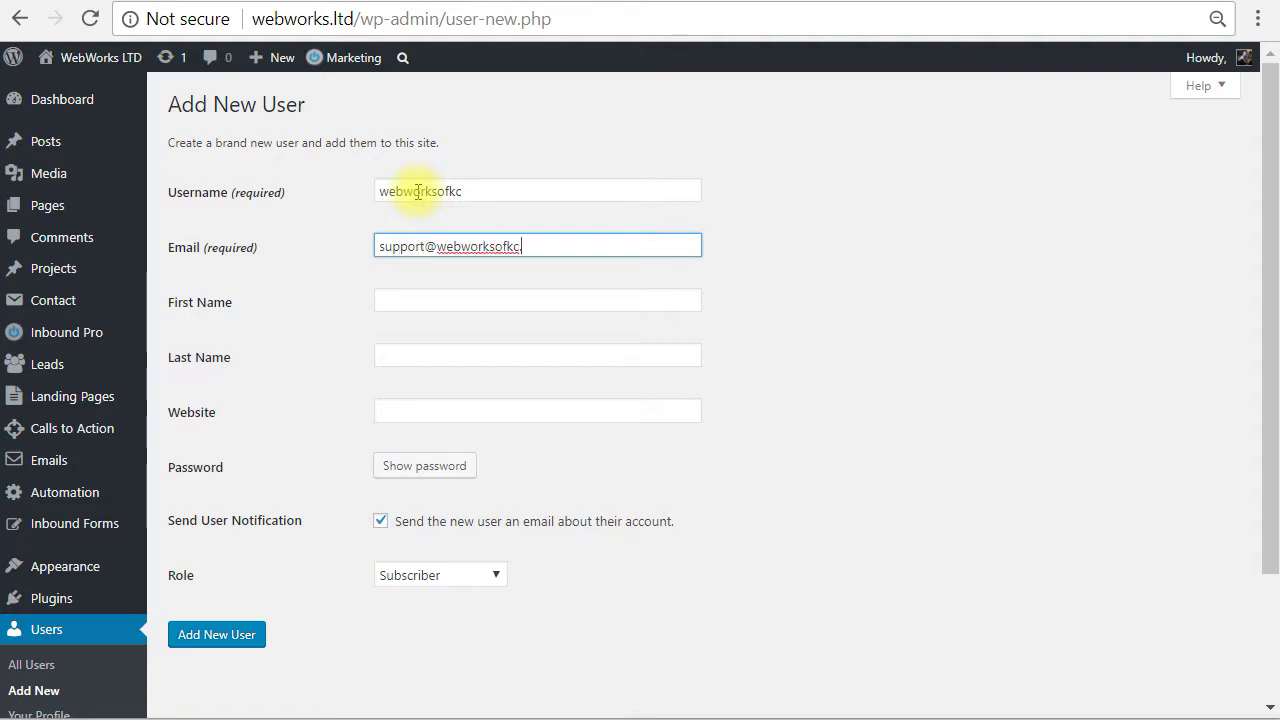
{"action": "key", "text": "Tab"}
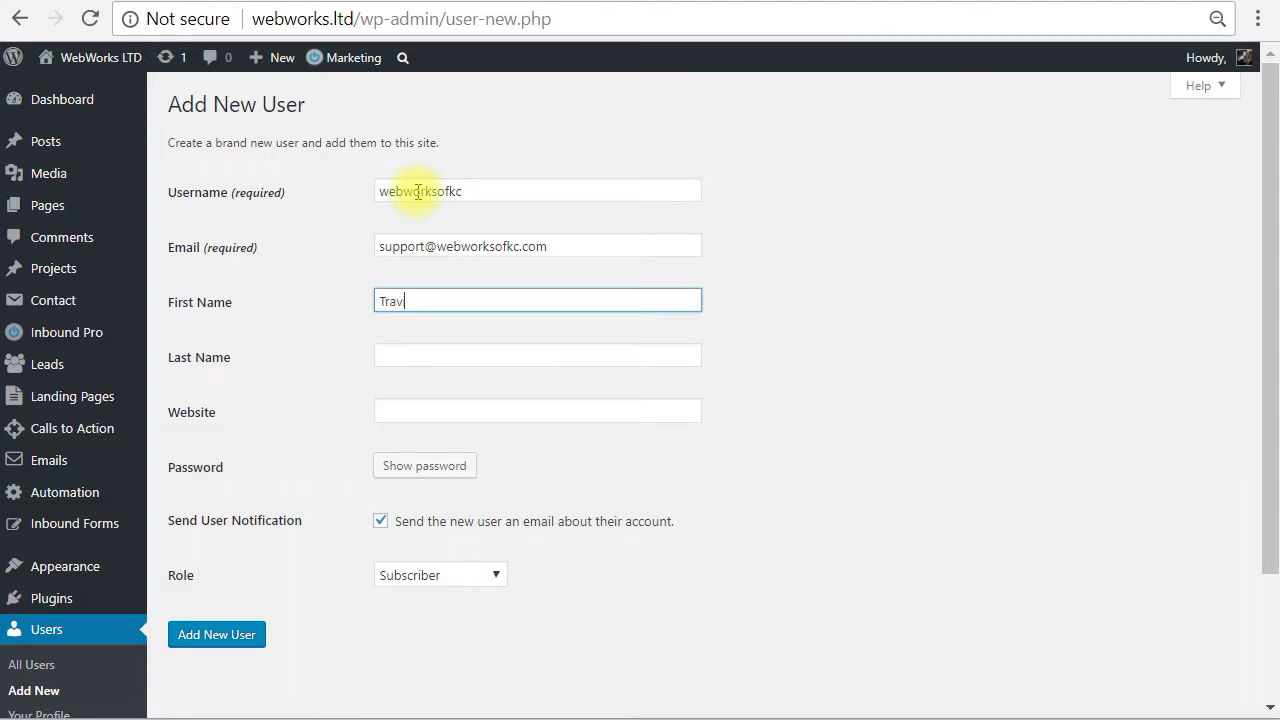
{"action": "key", "text": "Tab"}
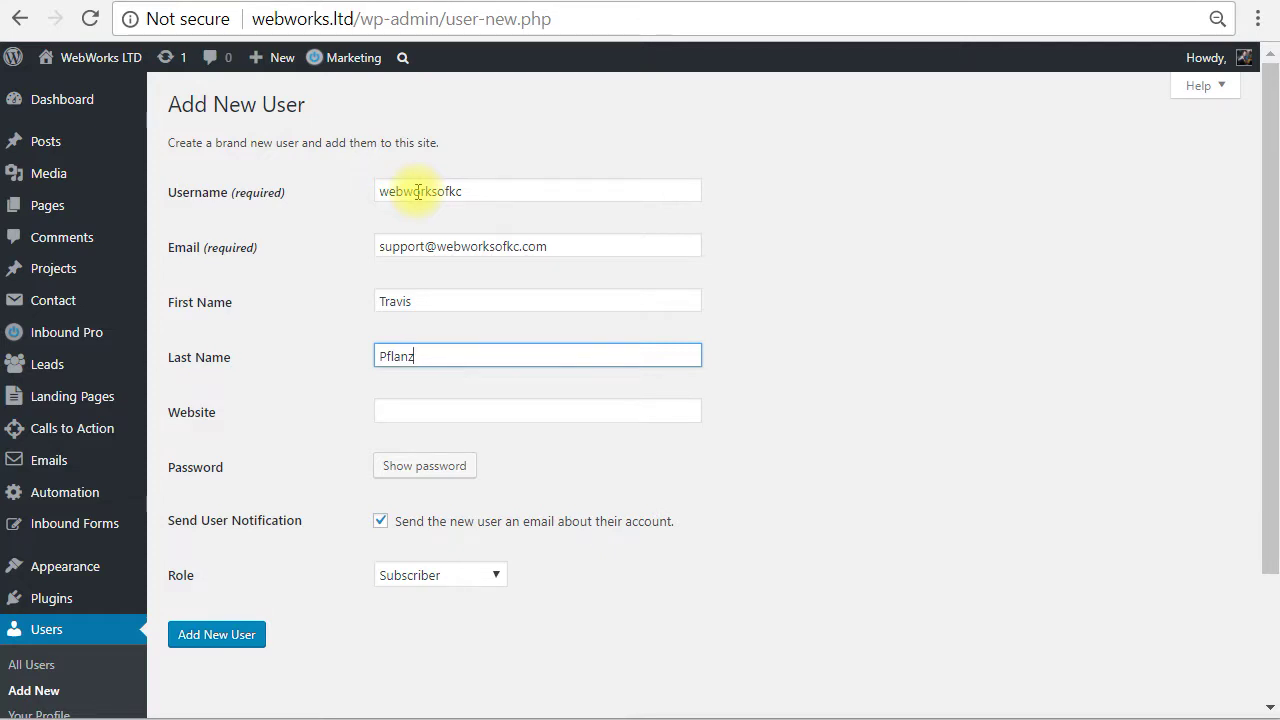
{"action": "key", "text": "Tab"}
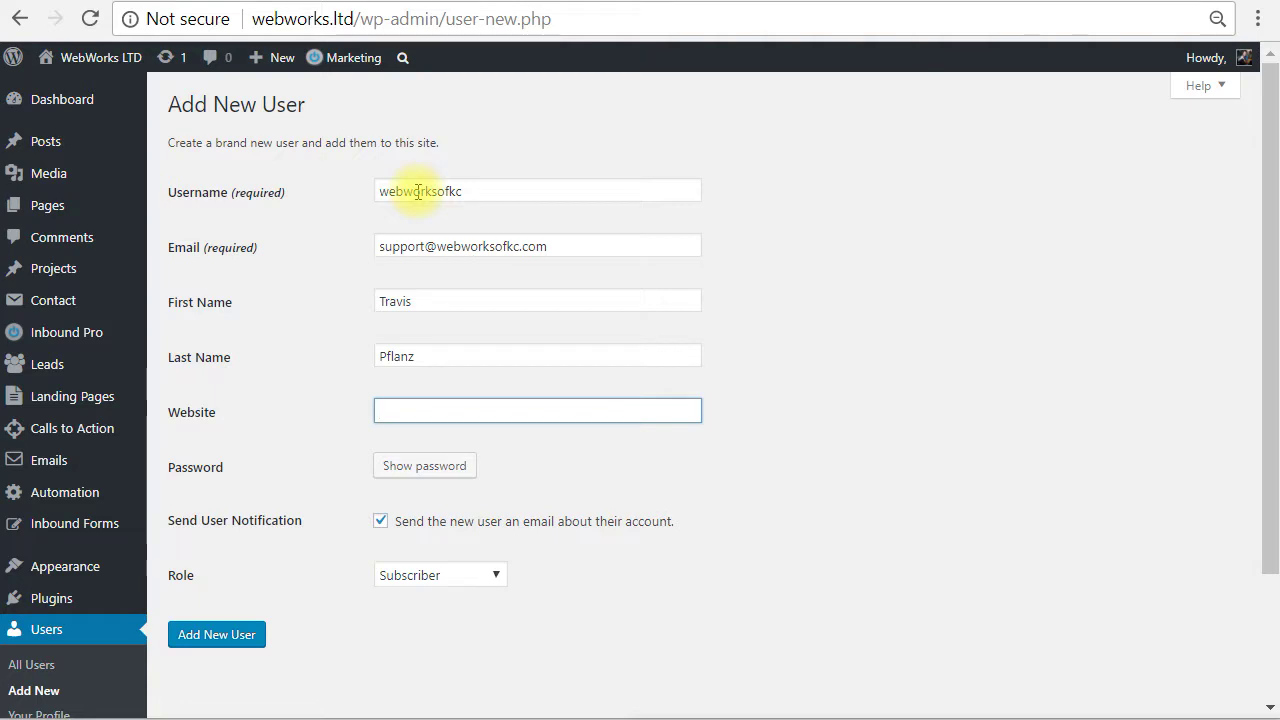
Leave the website blank, choose the Administrator role and keep the email notification enabled.
{"action": "left_click", "coordinate": [314, 329]}
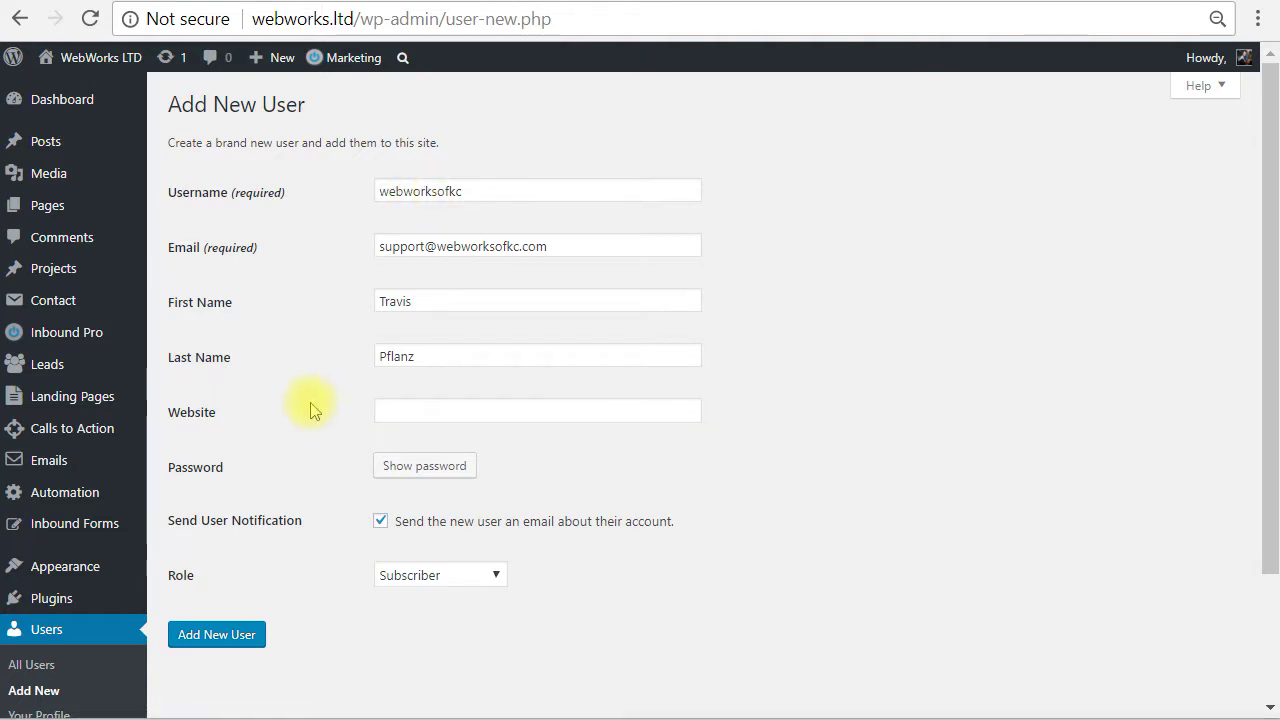
{"action": "left_click", "coordinate": [432, 576]}
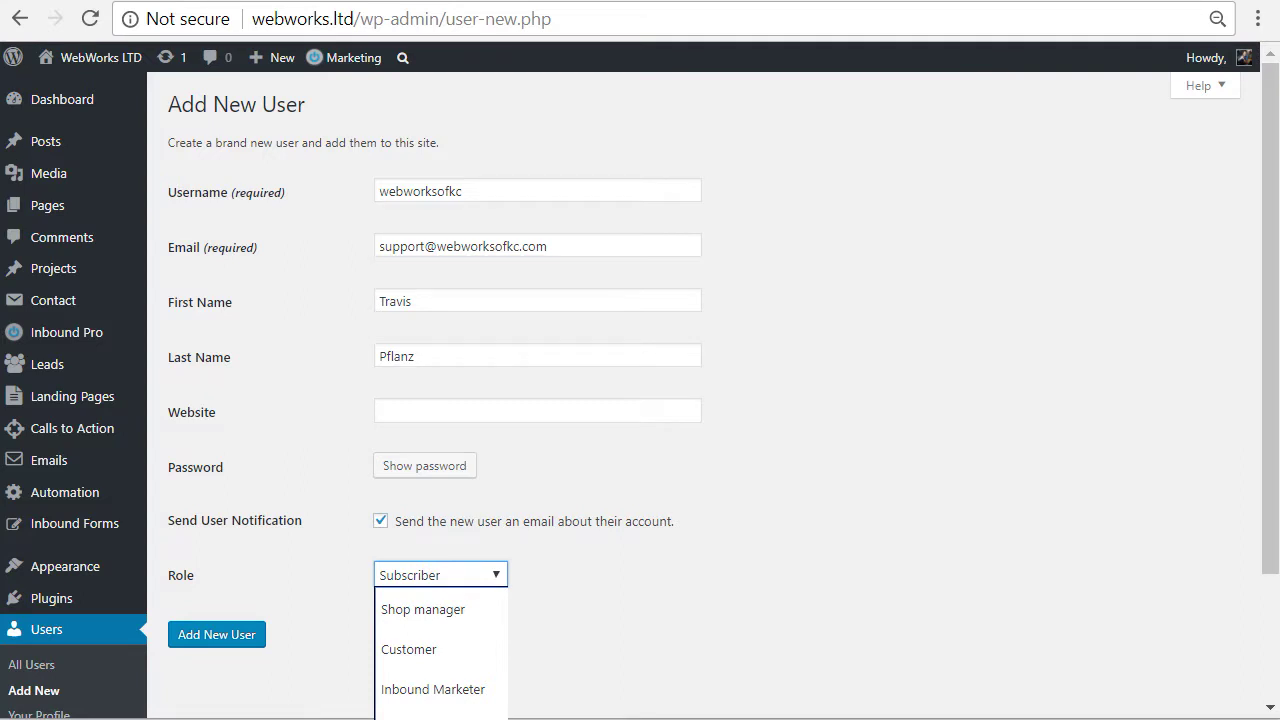
{"action": "key", "text": "Return"}
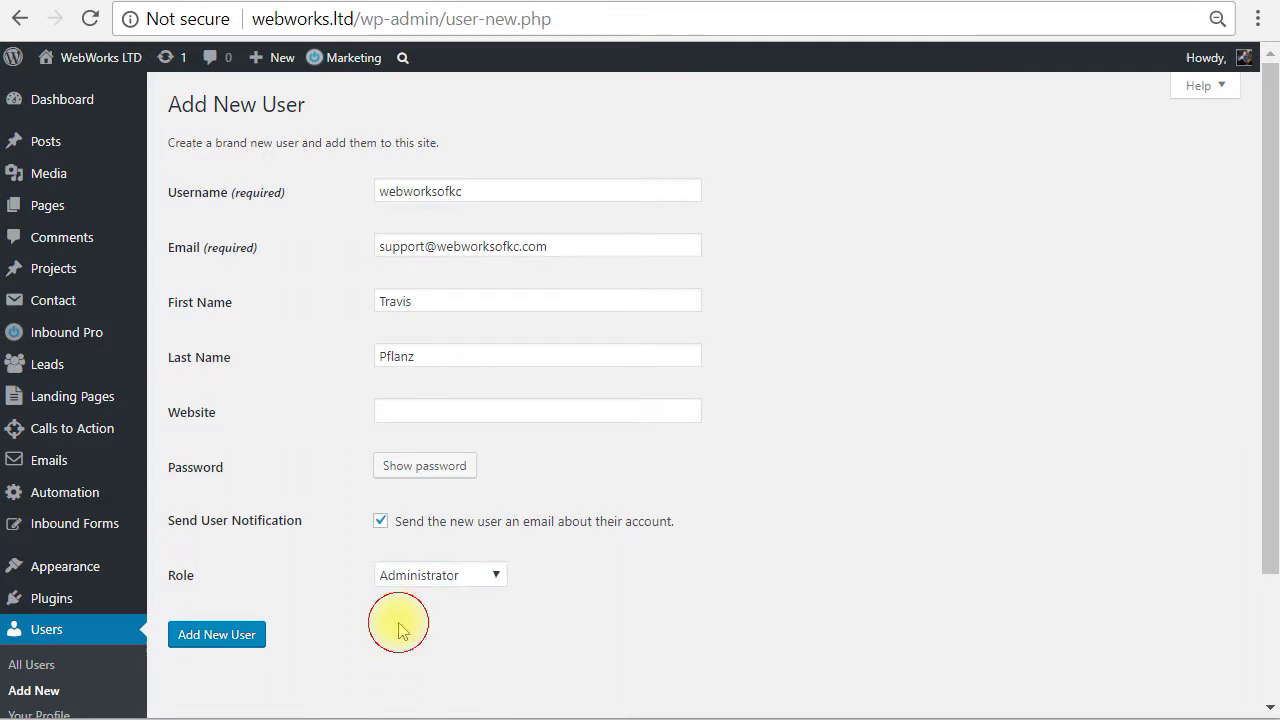
{"action": "left_click", "coordinate": [382, 522]}
{"action": "left_click", "coordinate": [384, 522]}
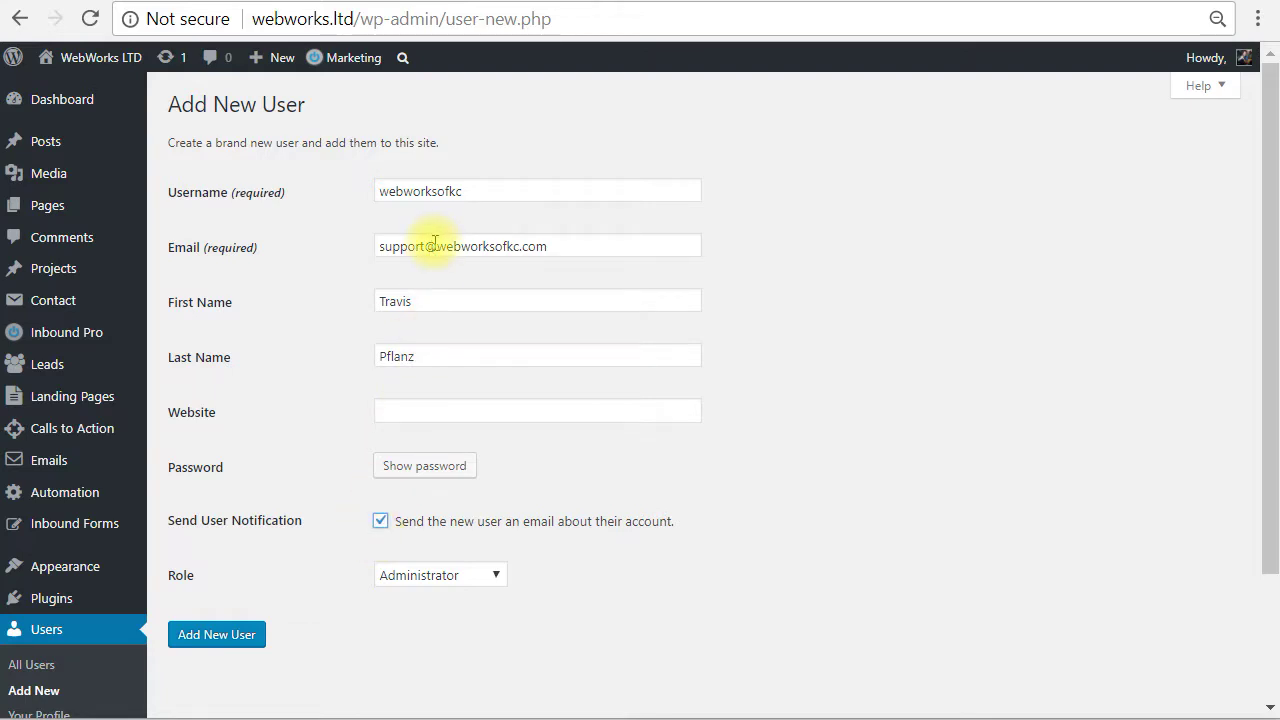
Check the generated password, then create the user with Add New User.
{"action": "left_click", "coordinate": [458, 474]}
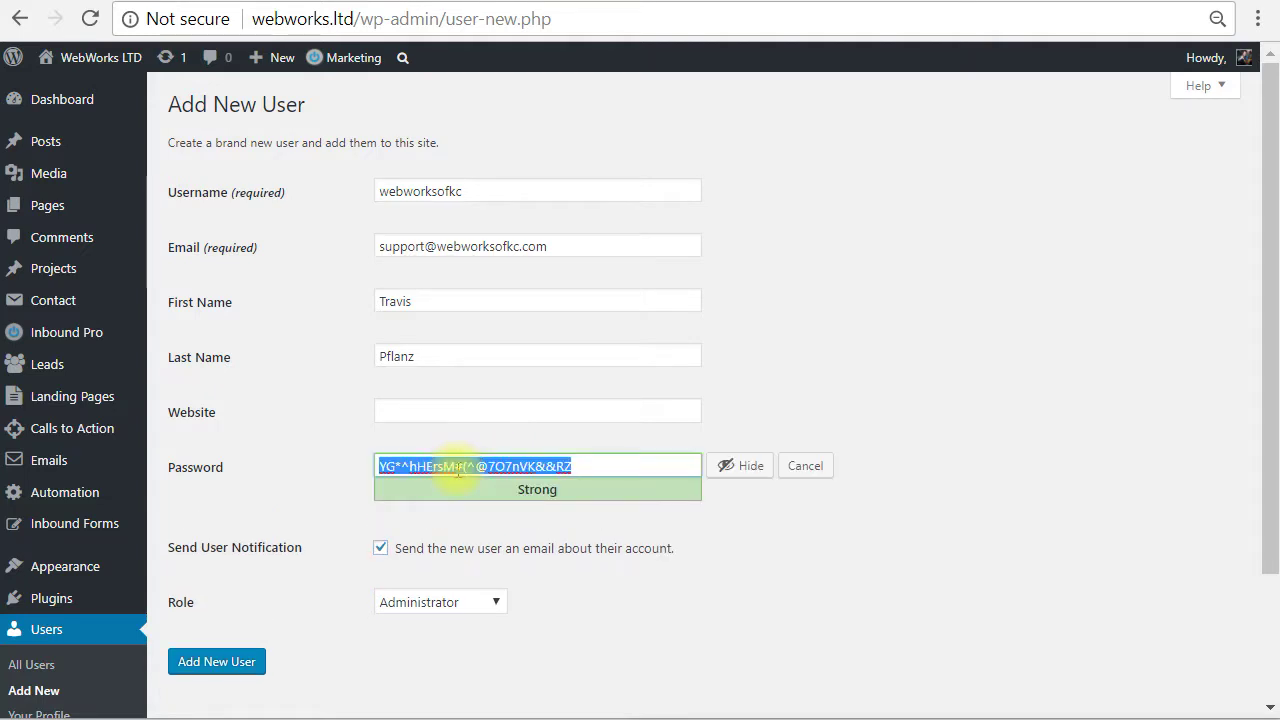
{"action": "left_click", "coordinate": [826, 468]}
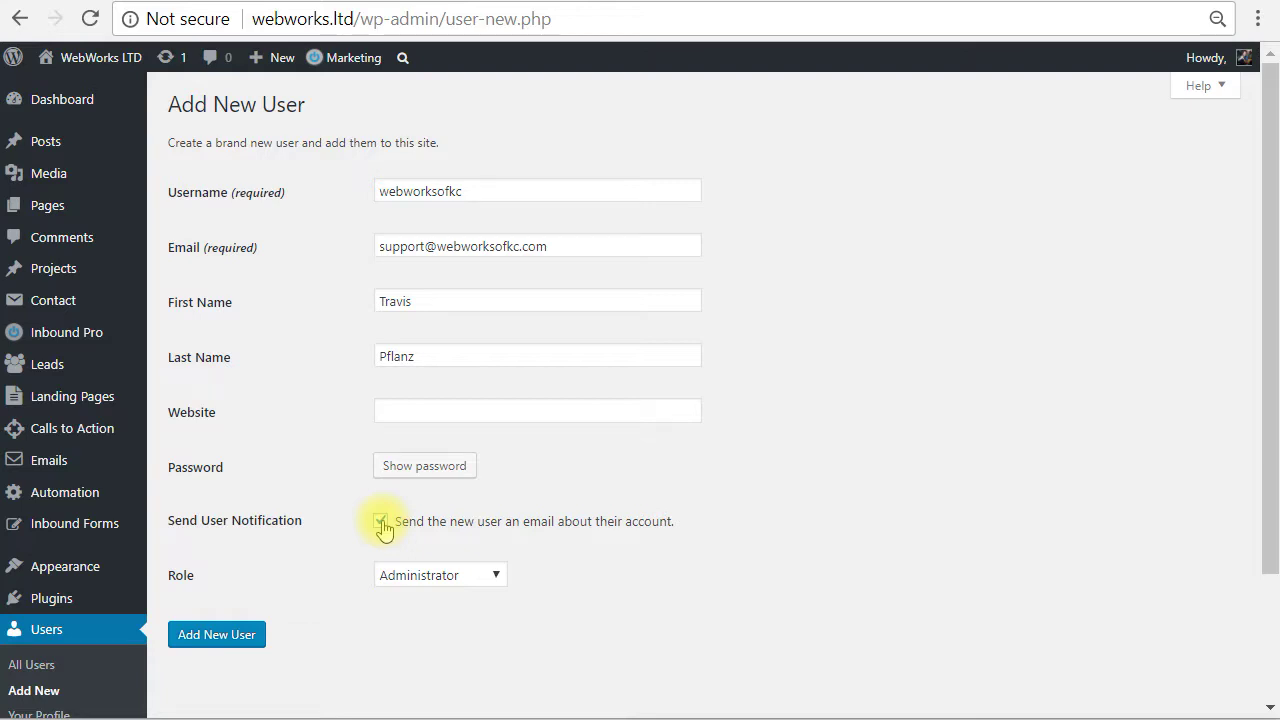
{"action": "left_click", "coordinate": [241, 646]}
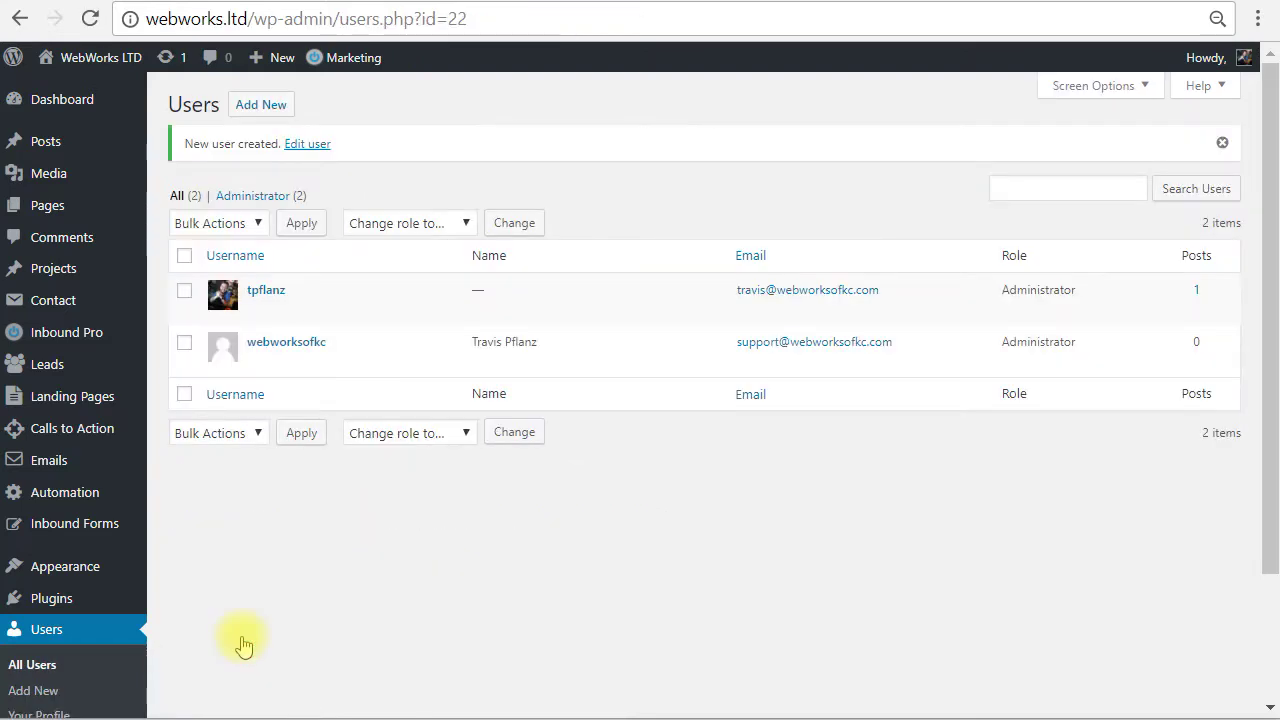
Open the '[WebWorks LTD] Your username and password info' email in Gmail.
{"action": "mouse_move", "coordinate": [780, 350]}
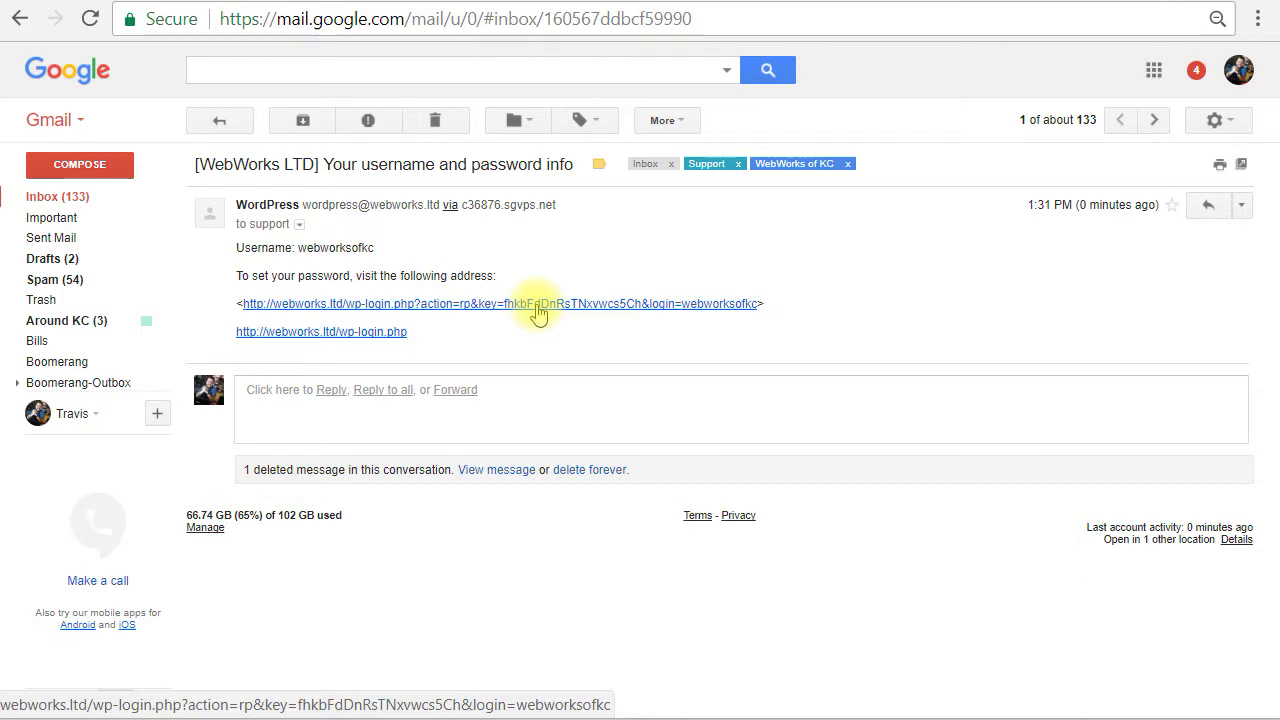
Follow the email's password setup link to WordPress's new-password page.
{"action": "left_click", "coordinate": [538, 305]}
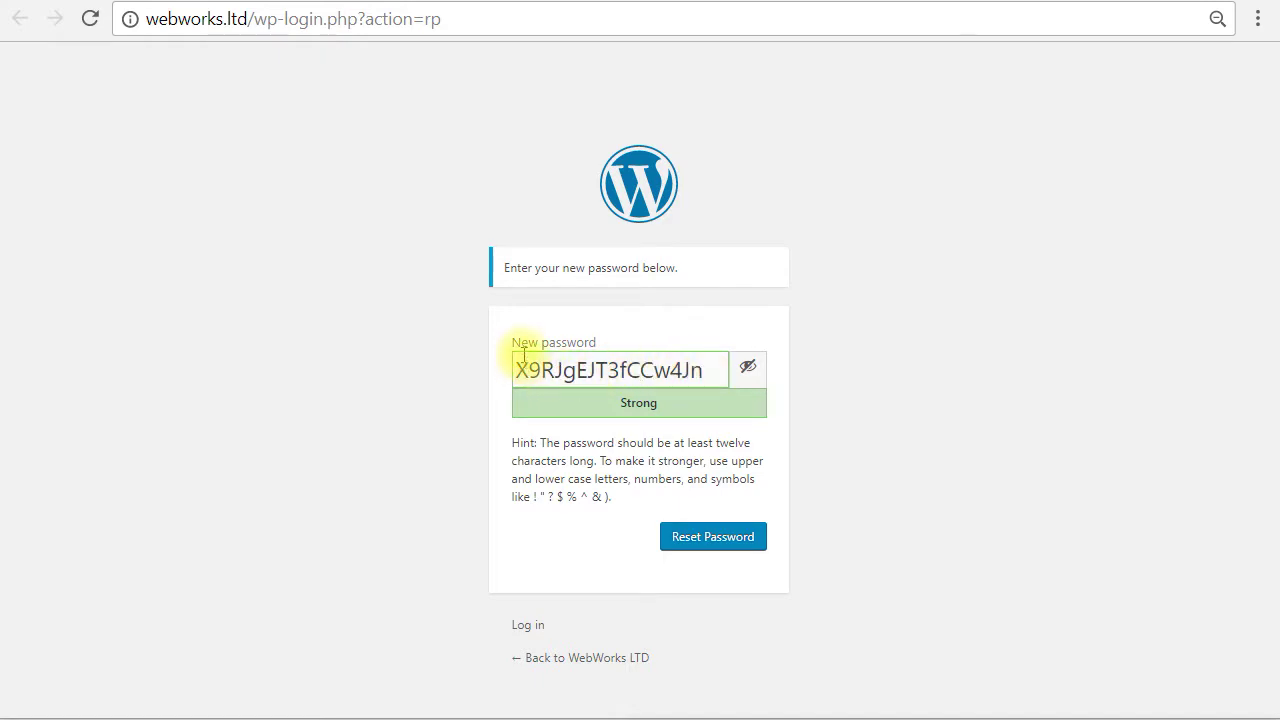
Select the generated strong password and save it with Reset Password.
{"action": "double_click", "coordinate": [585, 370]}
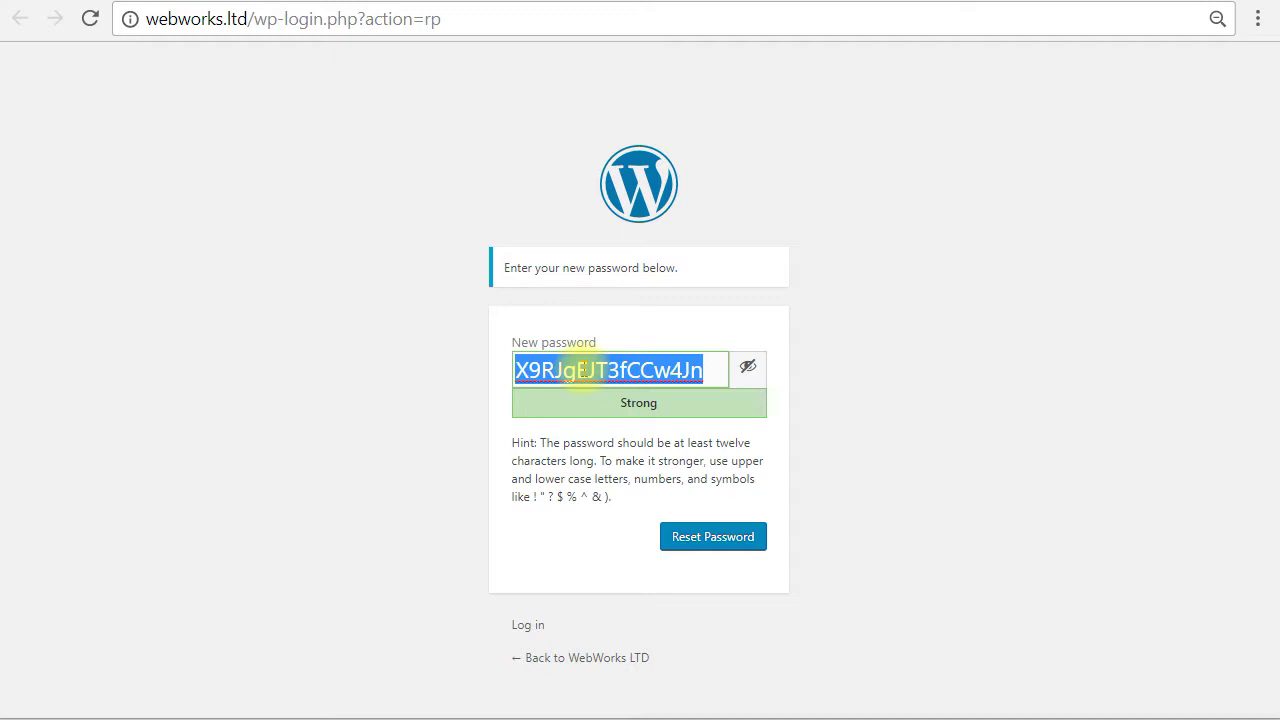
{"action": "left_click", "coordinate": [694, 540]}
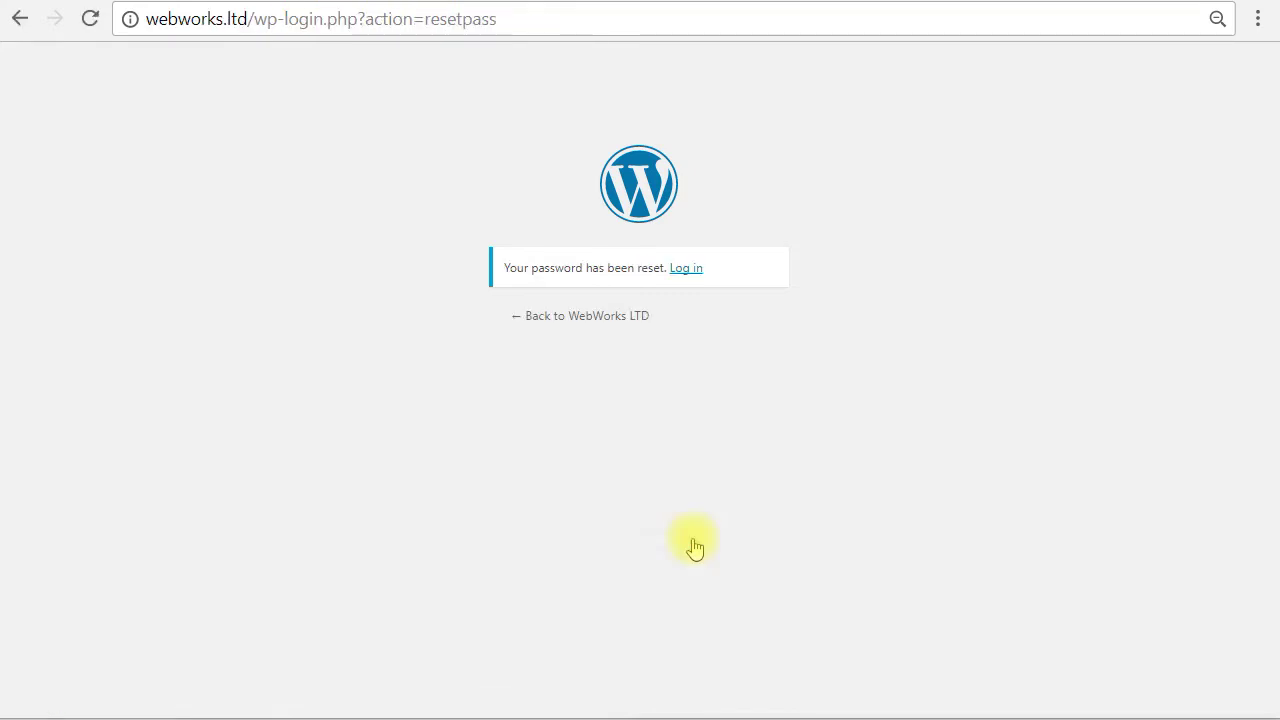
Log in as the new user with their username and the new password.
{"action": "left_click", "coordinate": [686, 268]}
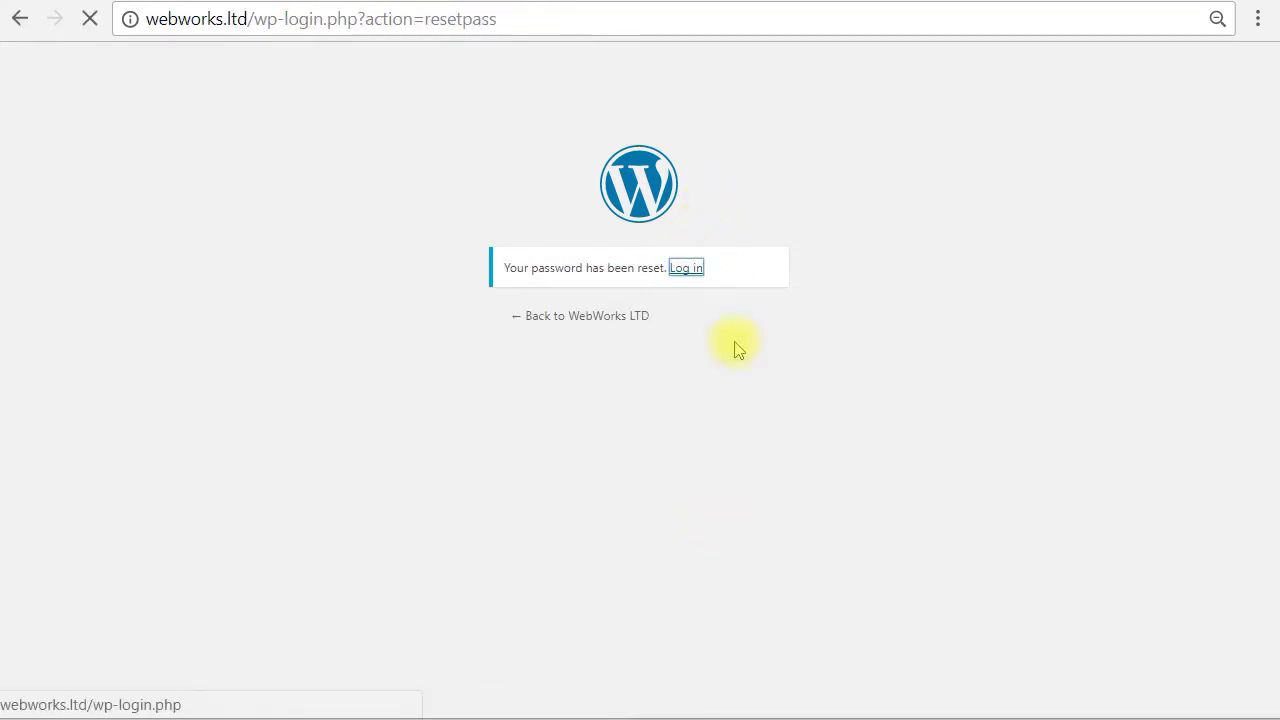
{"action": "double_click", "coordinate": [611, 317]}
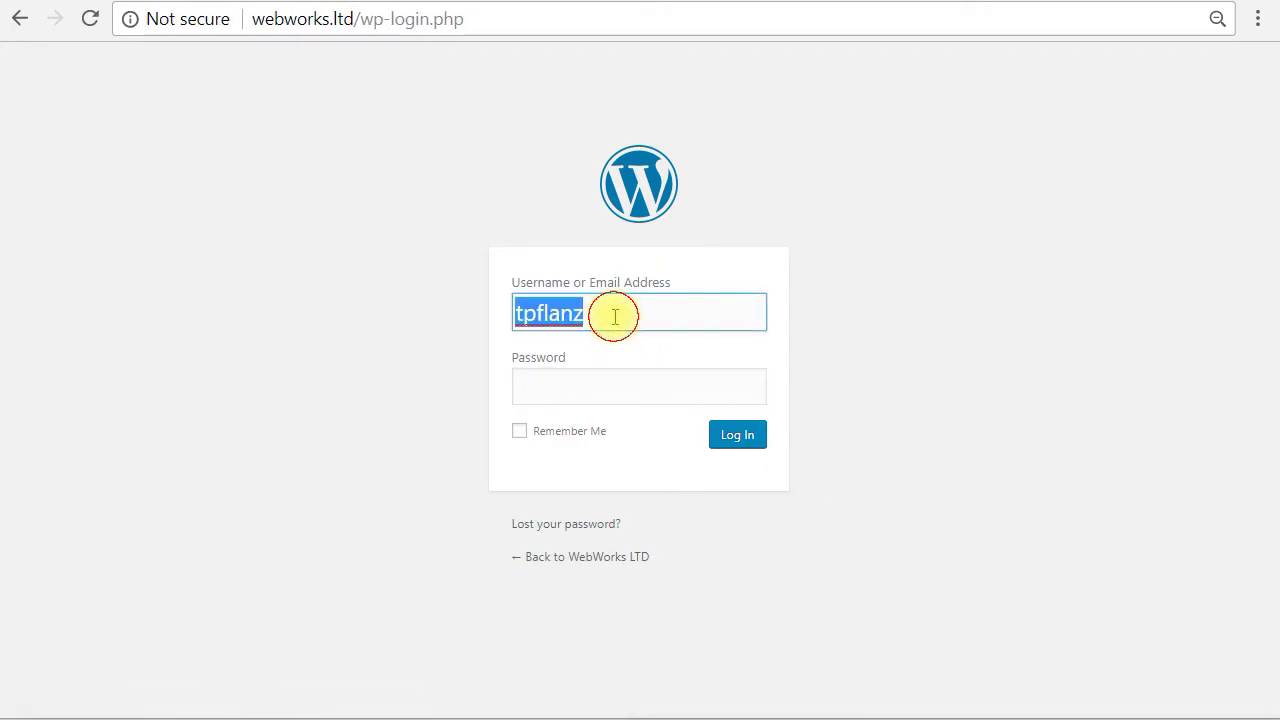
{"action": "type", "text": "webworks"}
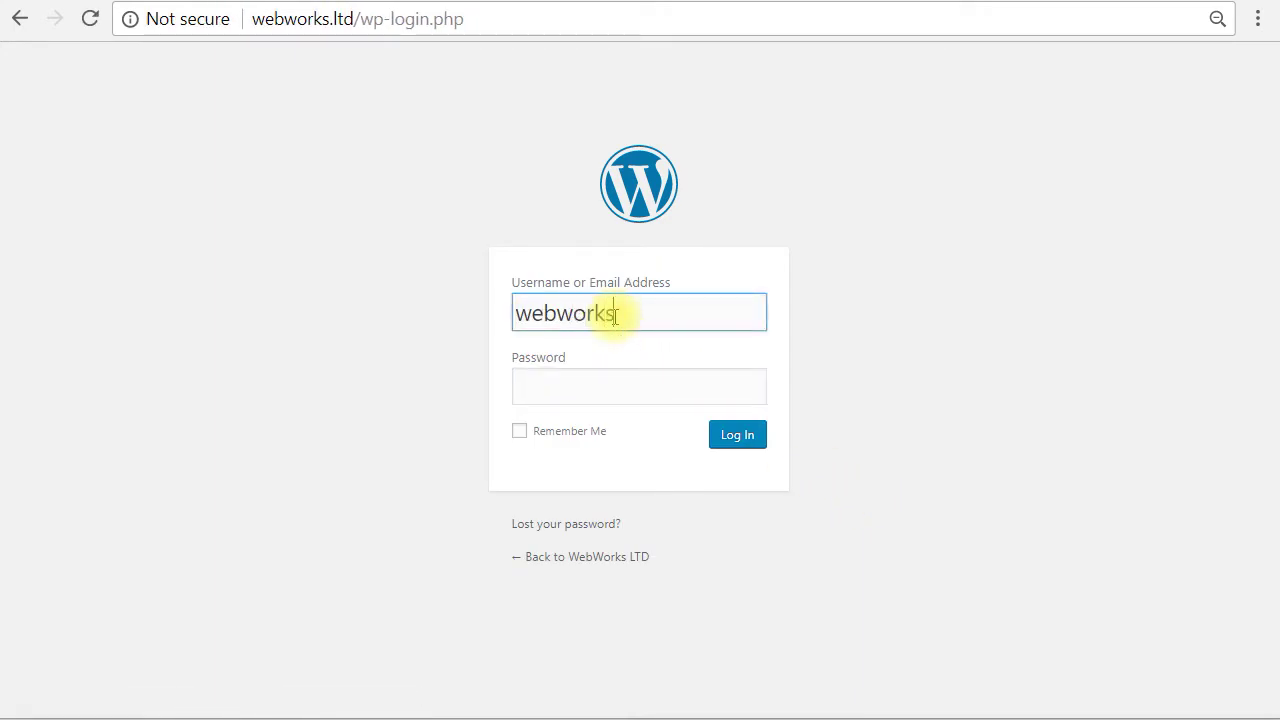
{"action": "type", "text": "pfkc"}
{"action": "key", "text": "Tab"}
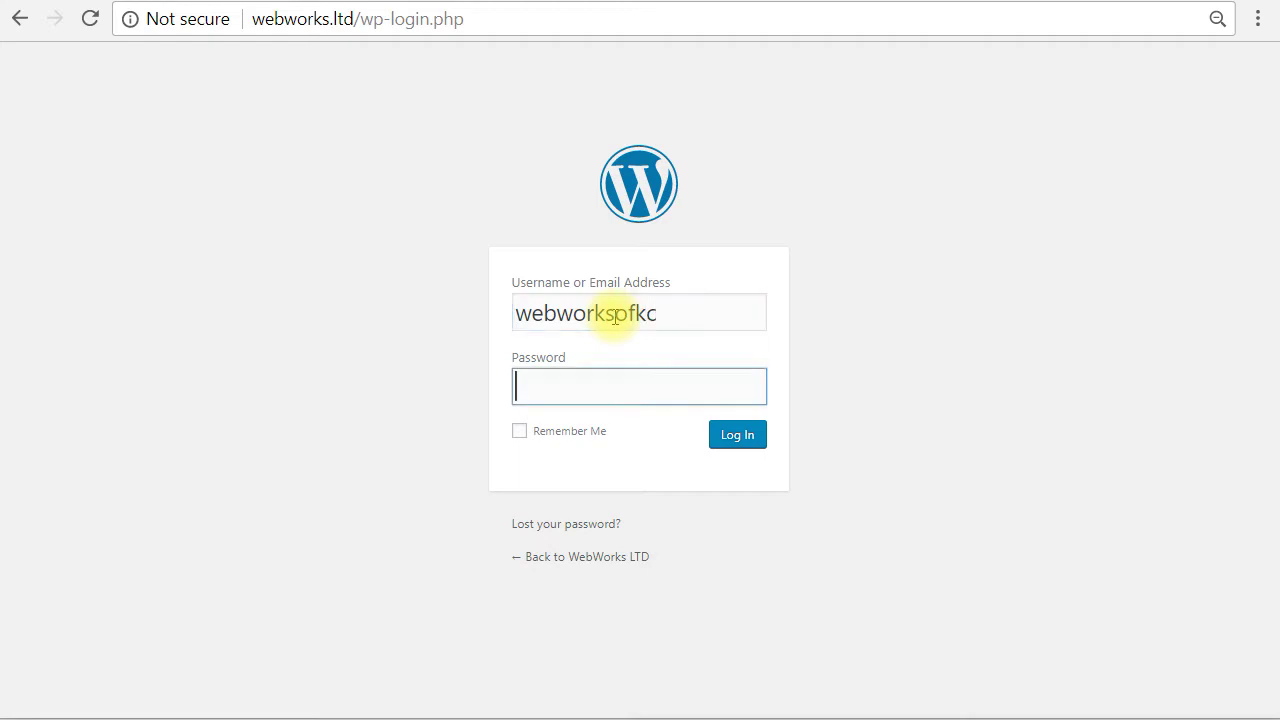
{"action": "type", "text": "***************"}
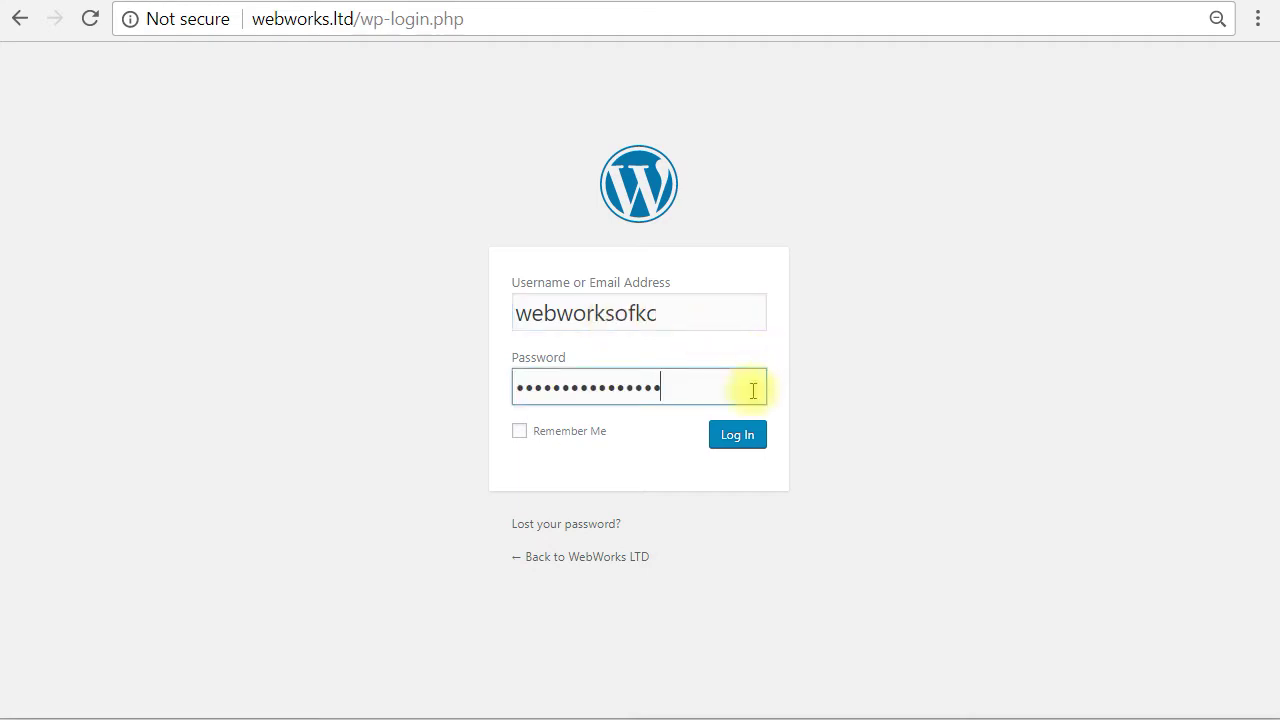
{"action": "left_click", "coordinate": [750, 436]}
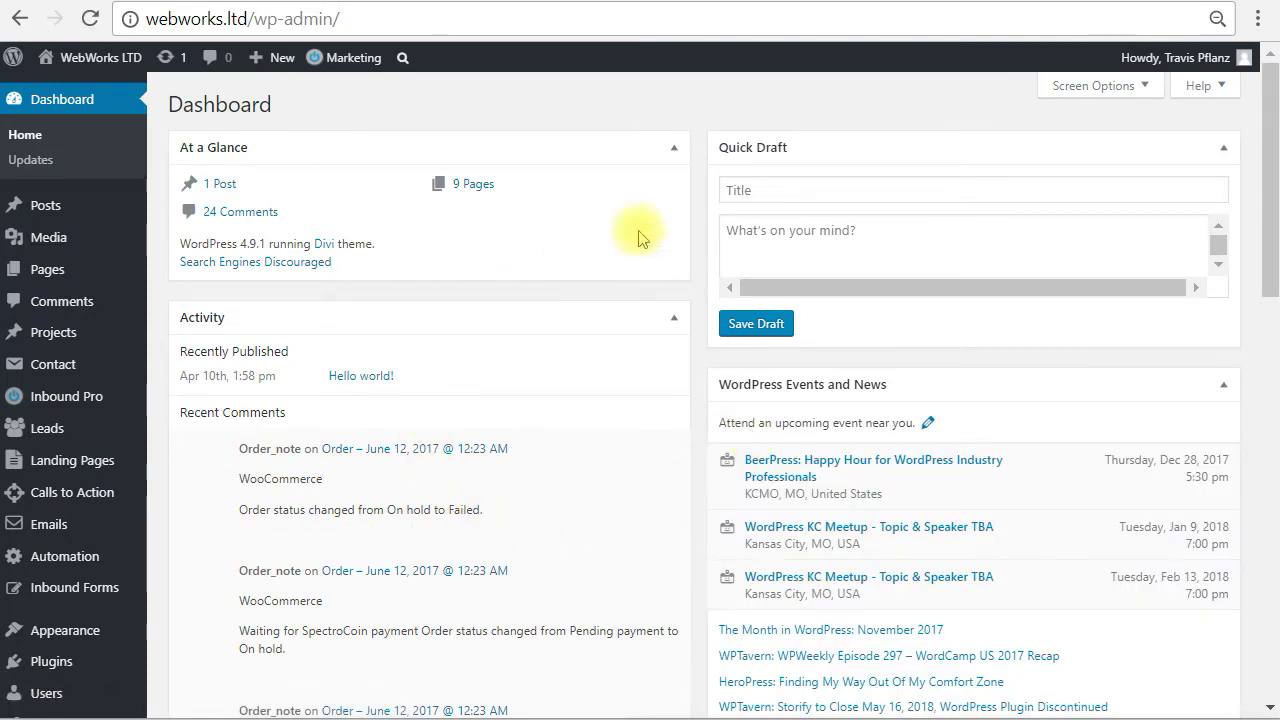
Open Edit My Profile from the Howdy menu and look through the new user's Profile page.
{"action": "mouse_move", "coordinate": [1190, 57]}
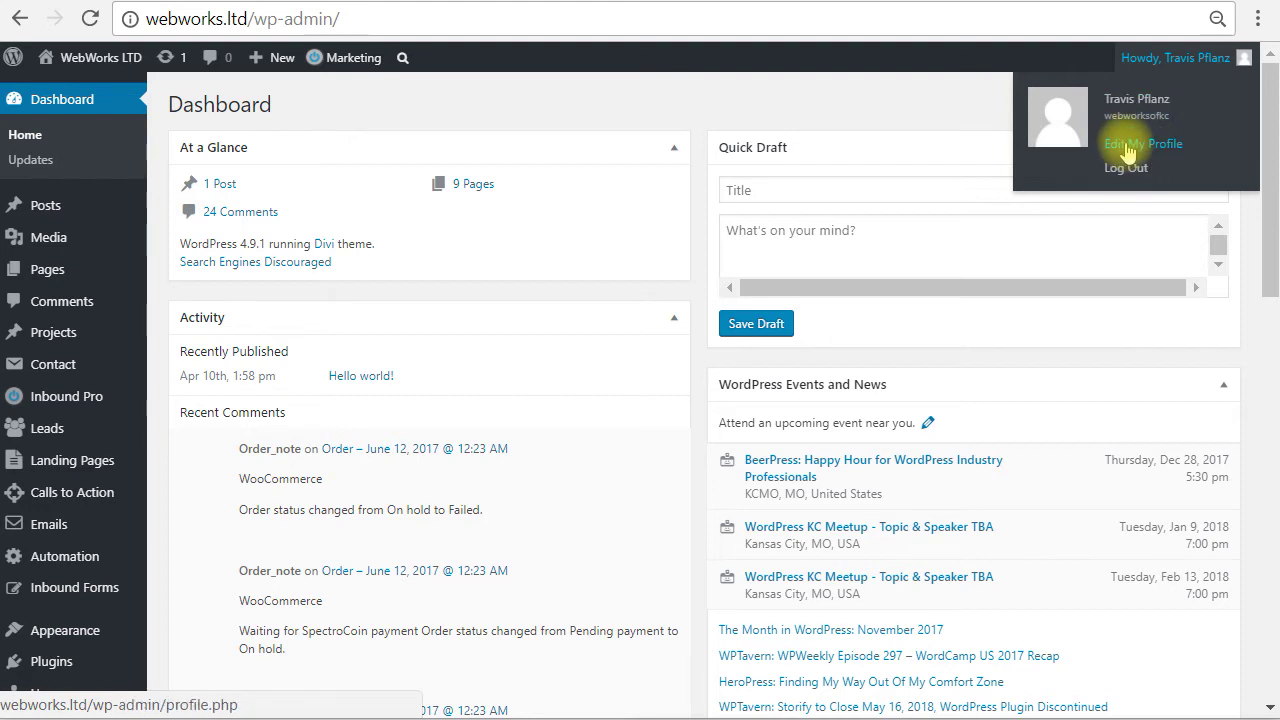
{"action": "left_click", "coordinate": [1128, 150]}
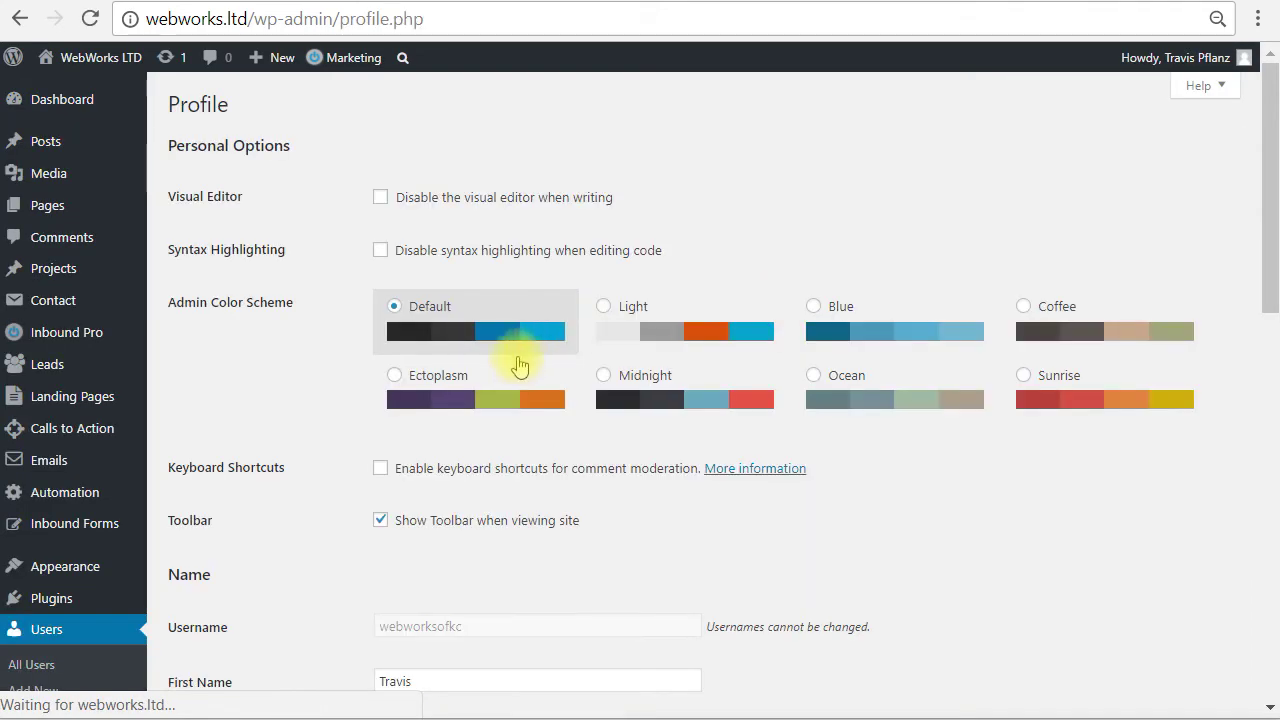
{"action": "scroll", "coordinate": [460, 410], "scroll_direction": "down", "scroll_amount": 5}
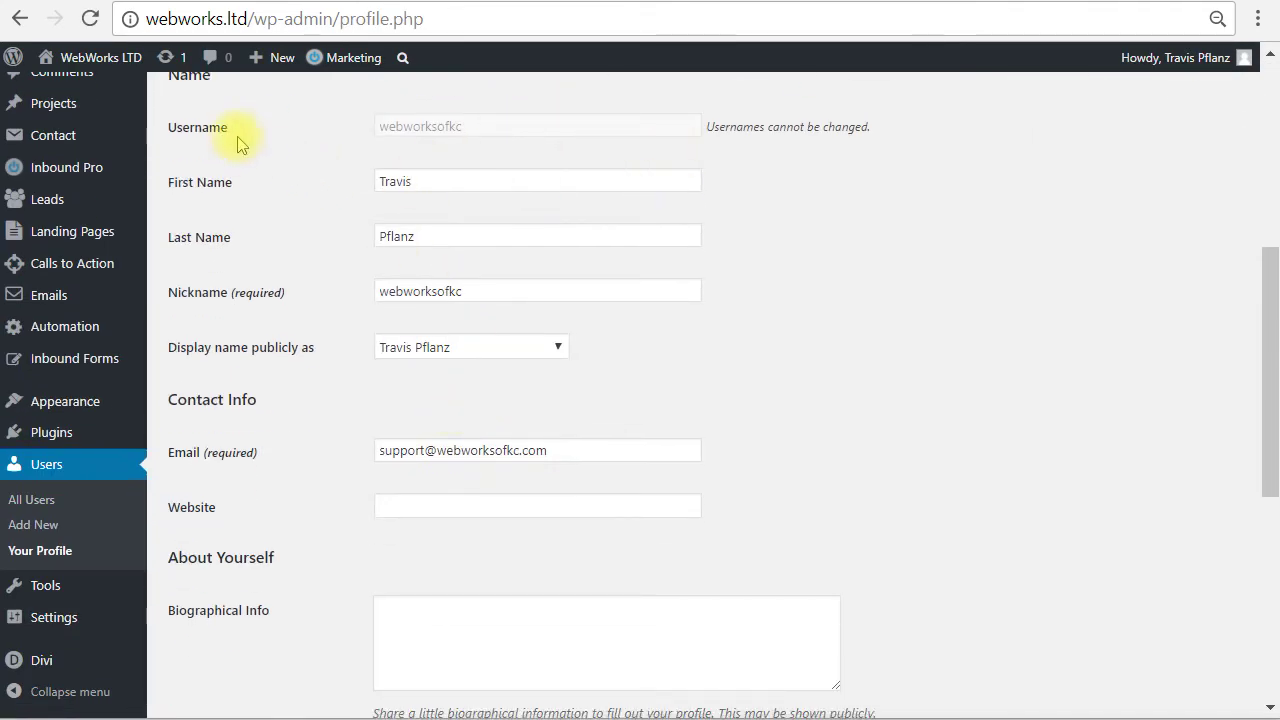
{"action": "left_click_drag", "start_coordinate": [480, 126], "coordinate": [366, 148]}
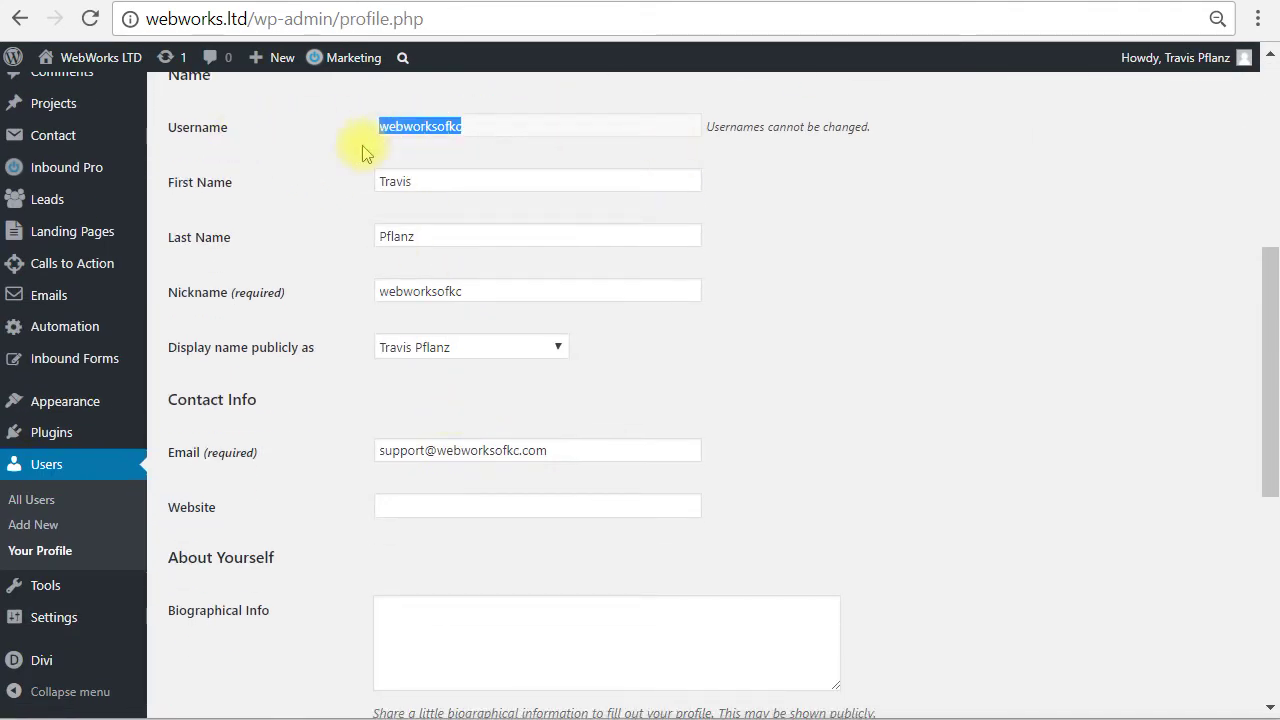
{"action": "left_click", "coordinate": [338, 234]}
{"action": "scroll", "coordinate": [343, 423], "scroll_direction": "down", "scroll_amount": 5}
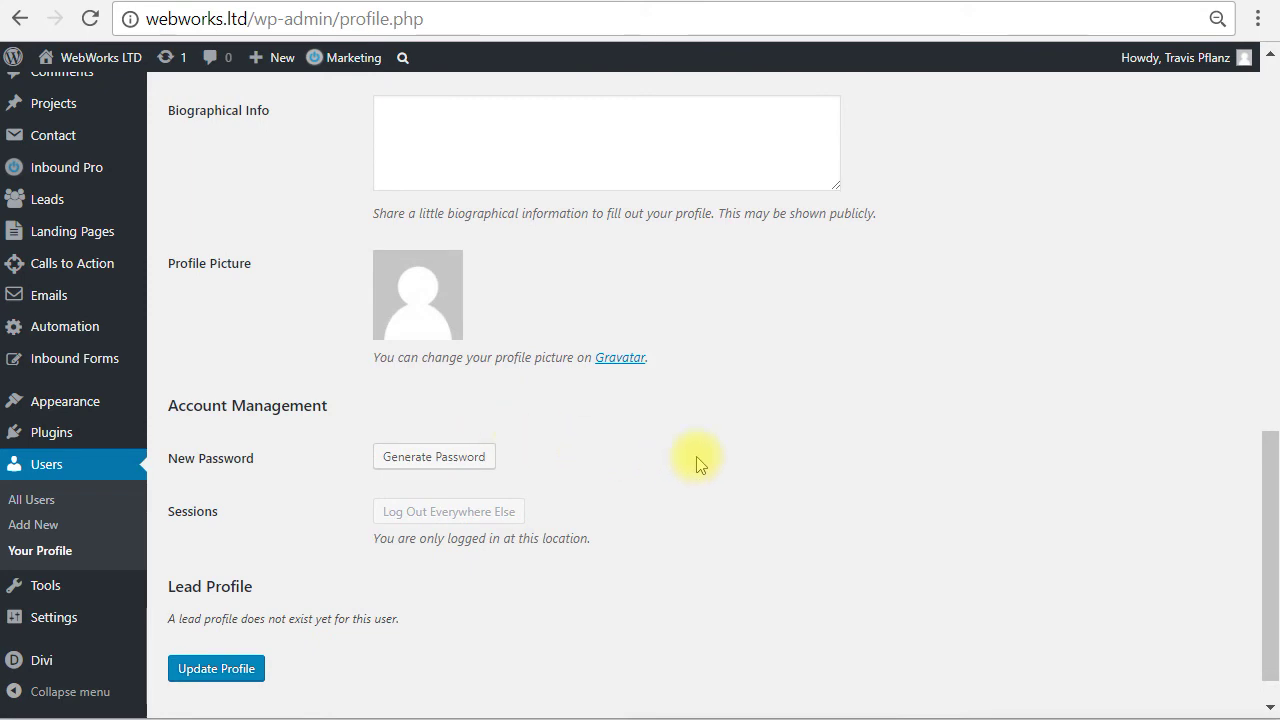
{"action": "scroll", "coordinate": [697, 463], "scroll_direction": "up", "scroll_amount": 5}
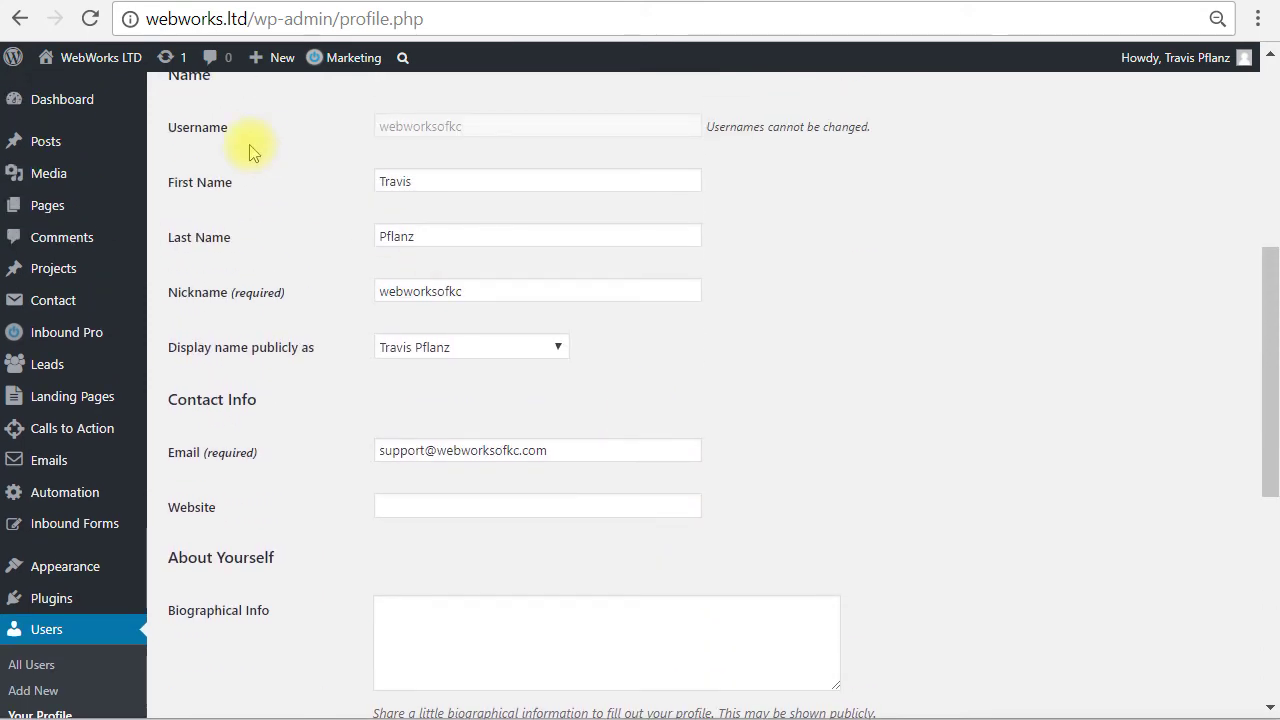